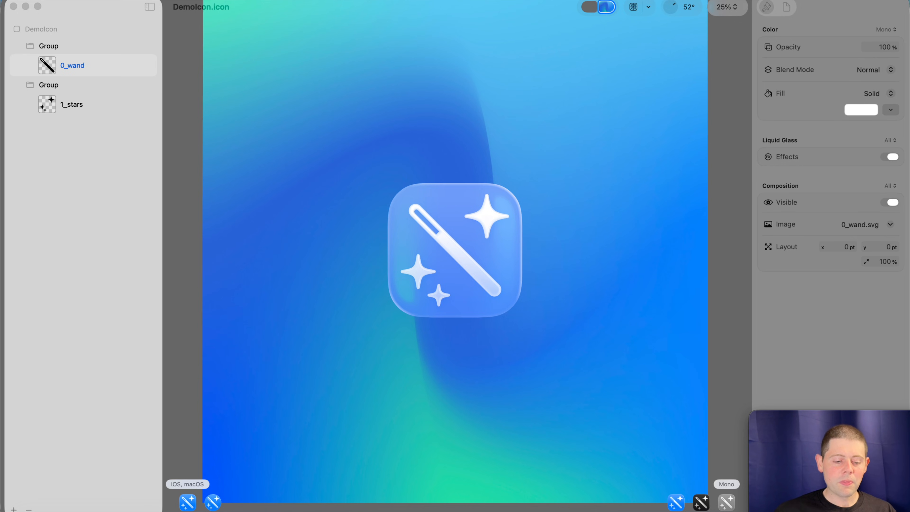
Switch to the browser and view the iOS 26 App Icon Template on the Apple Design Resources page, including the page's web address
left_click(477, 510)
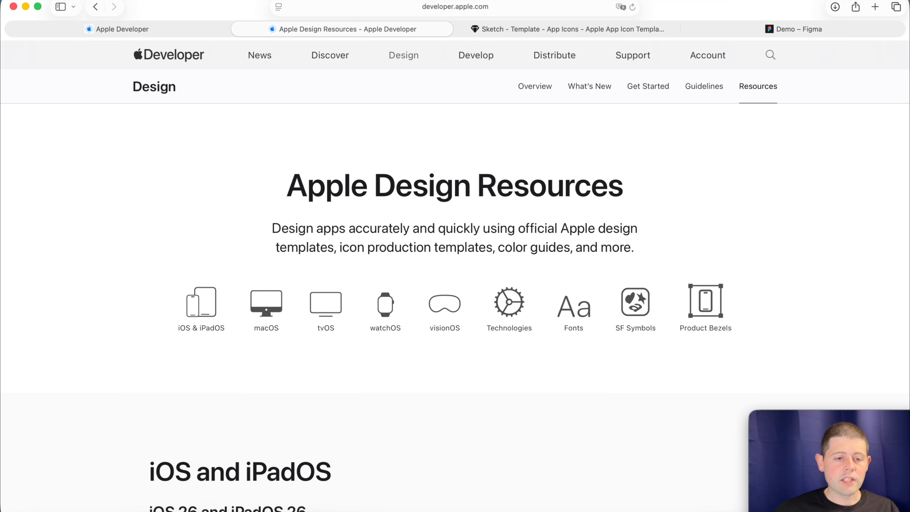
left_click(493, 7)
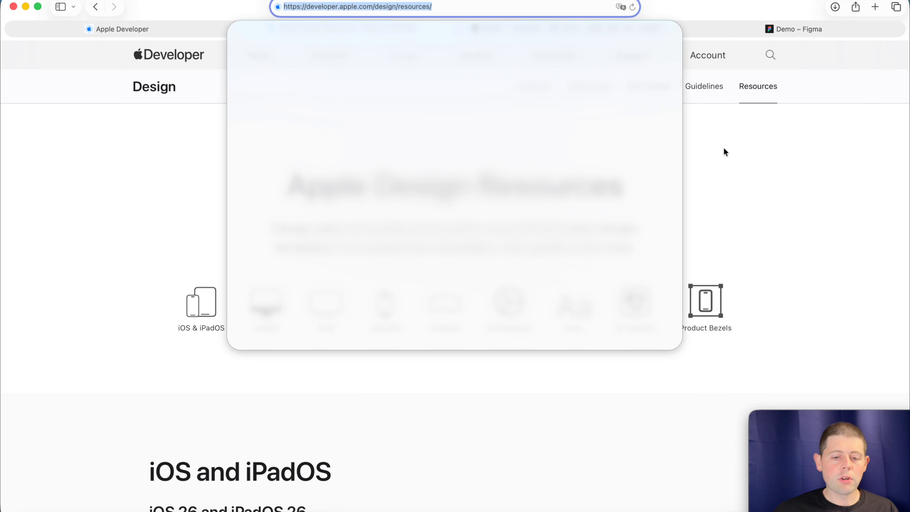
left_click(742, 157)
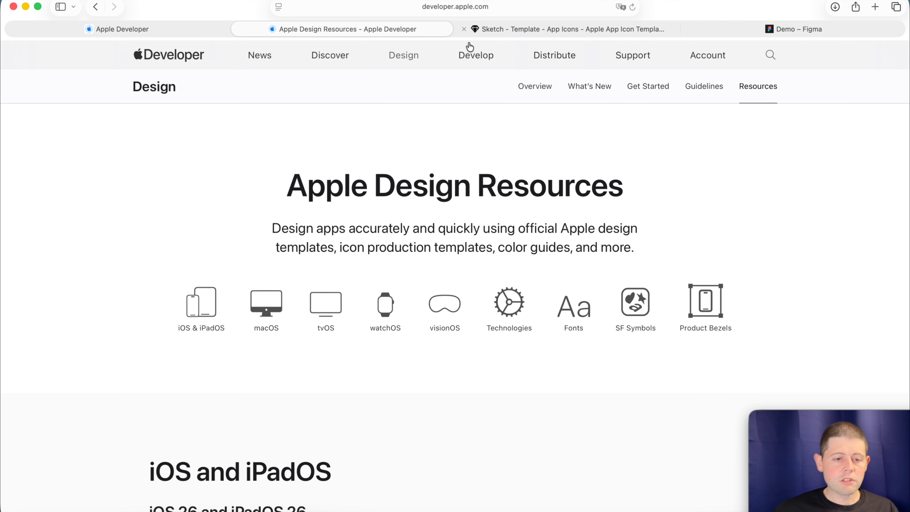
scroll(544, 166, "down", 3)
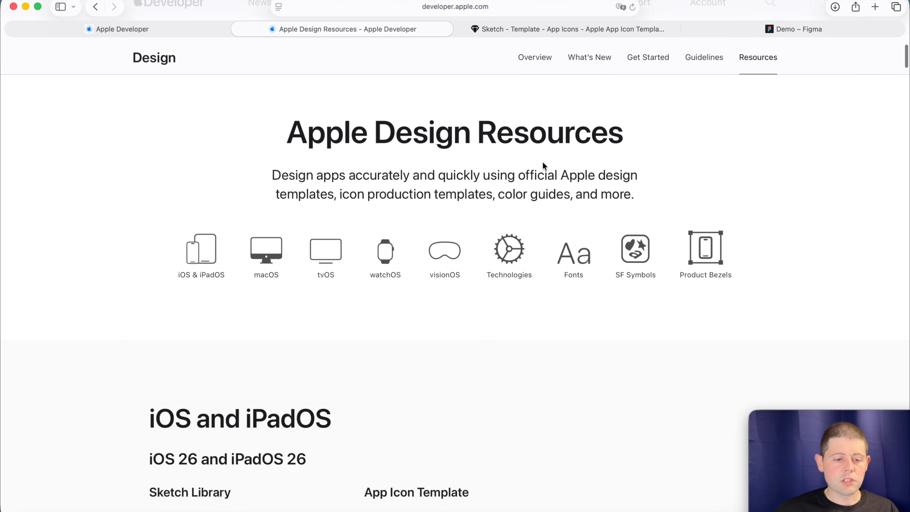
scroll(543, 163, "down", 10)
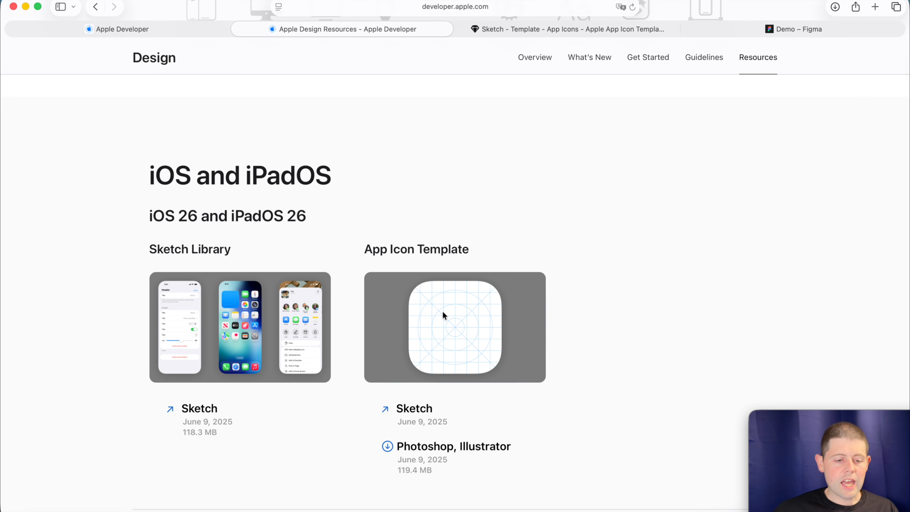
View the Sketch app icon template page and the Icon Composer Demo design in Figma
left_click(516, 29)
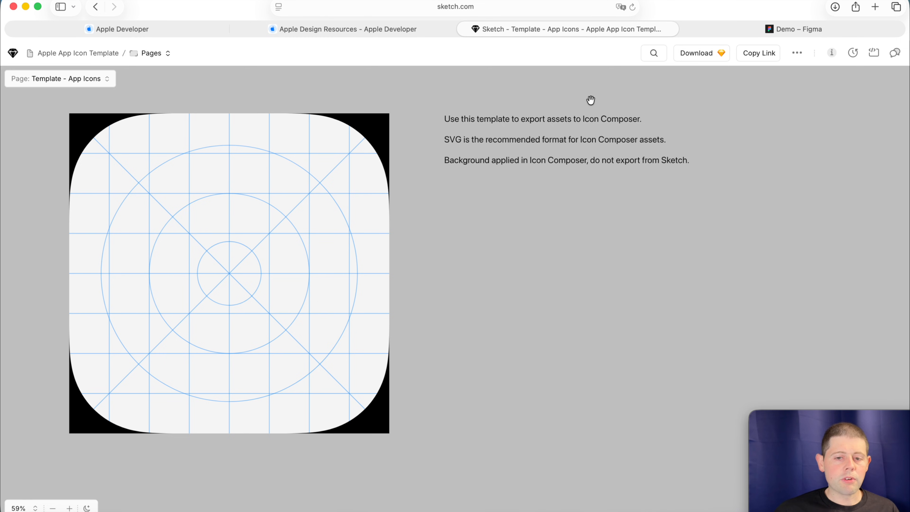
left_click(763, 27)
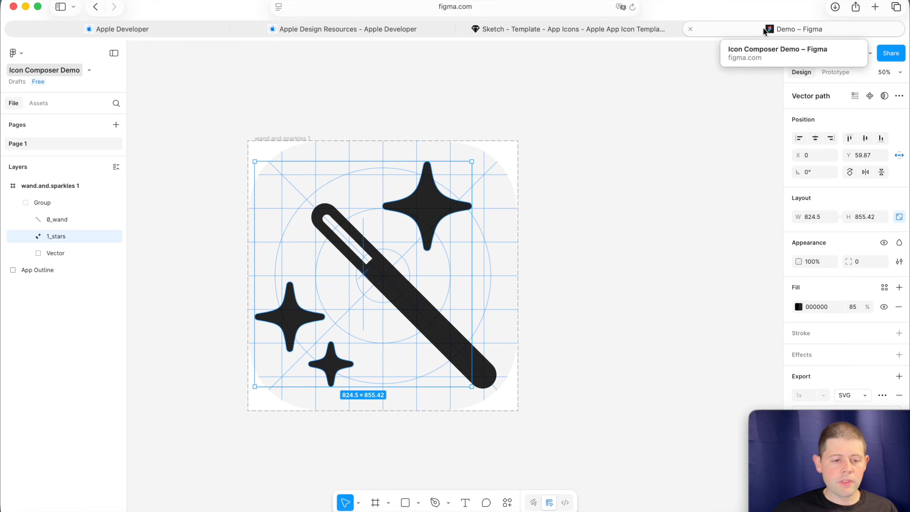
left_click(567, 166)
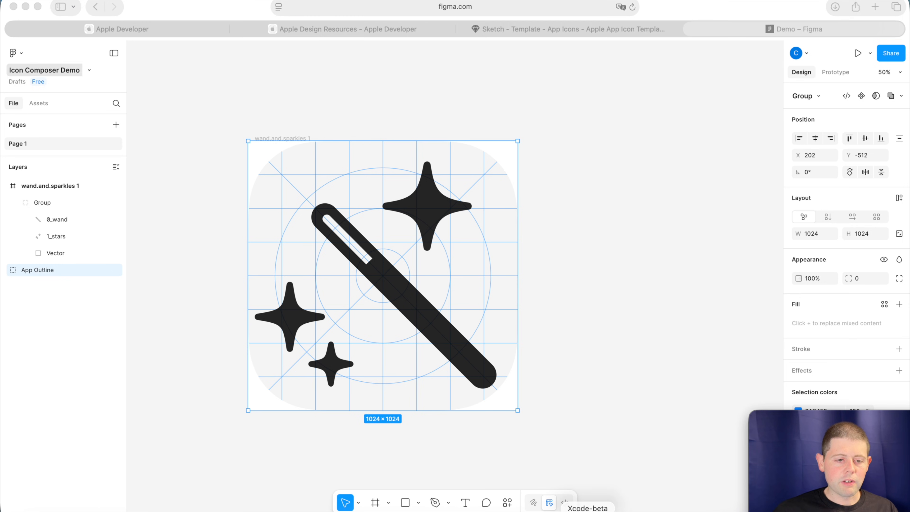
Switch to Xcode and locate Icon Composer among its developer tools
left_click(565, 504)
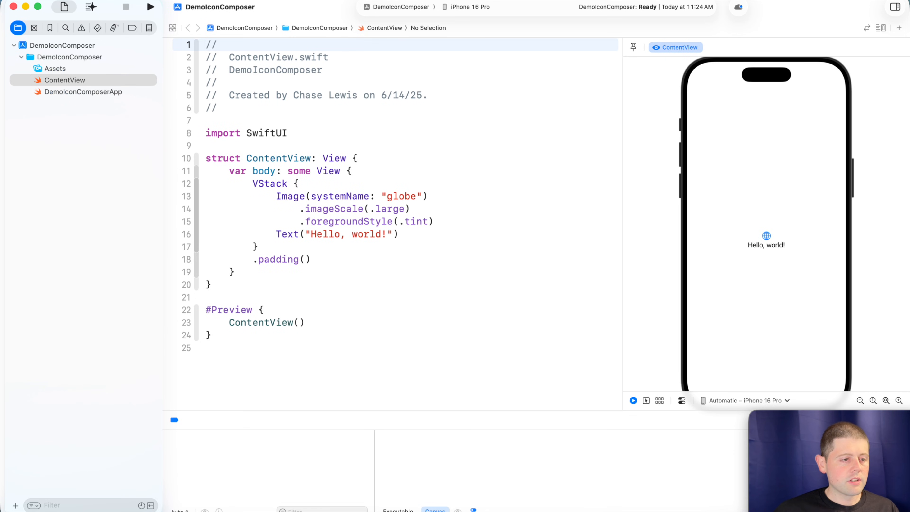
left_click(36, 4)
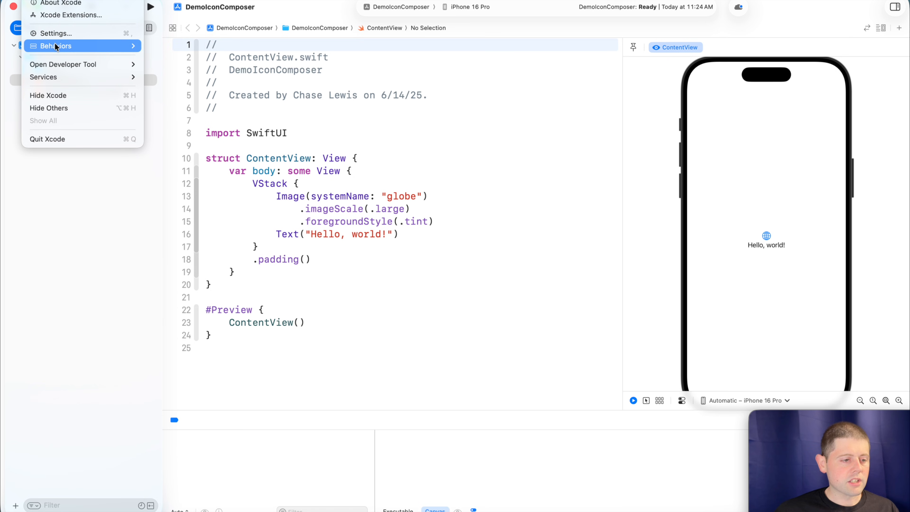
mouse_move(67, 64)
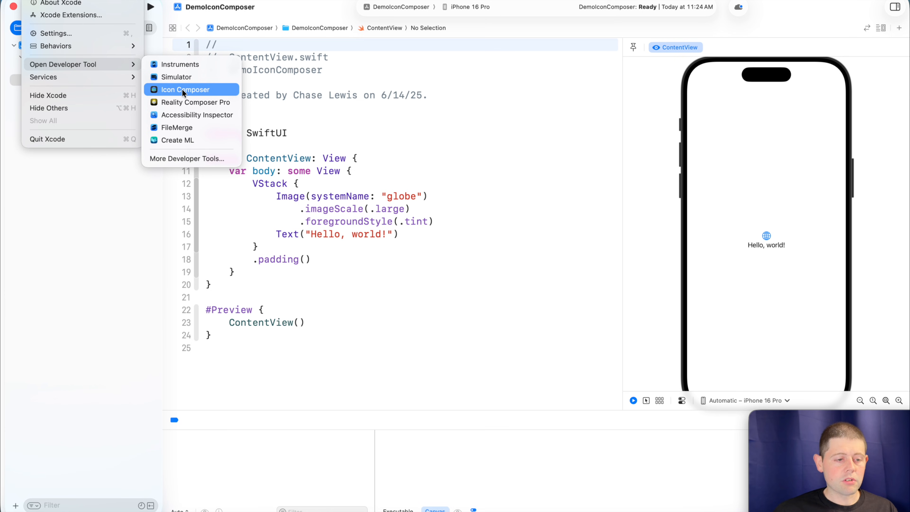
left_click(218, 91)
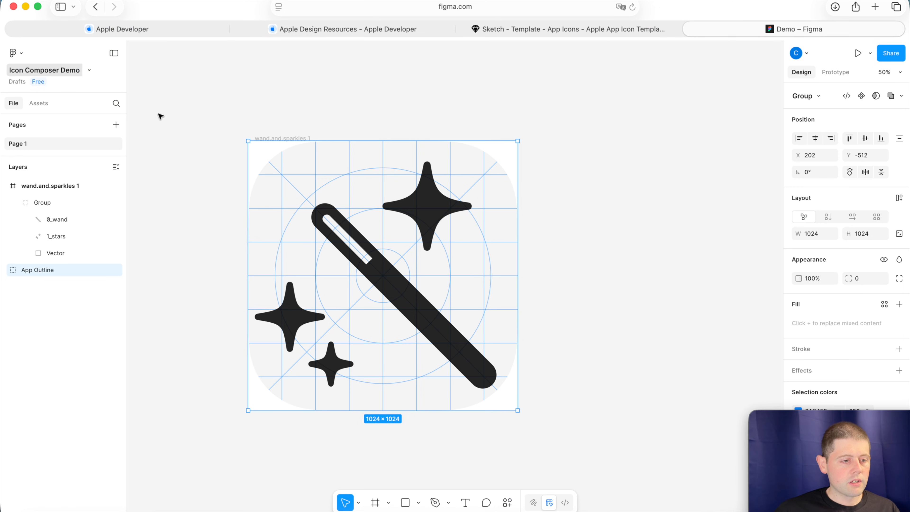
View the Icon Composer download page on the Apple Developer site and its web address in the browser
left_click(192, 28)
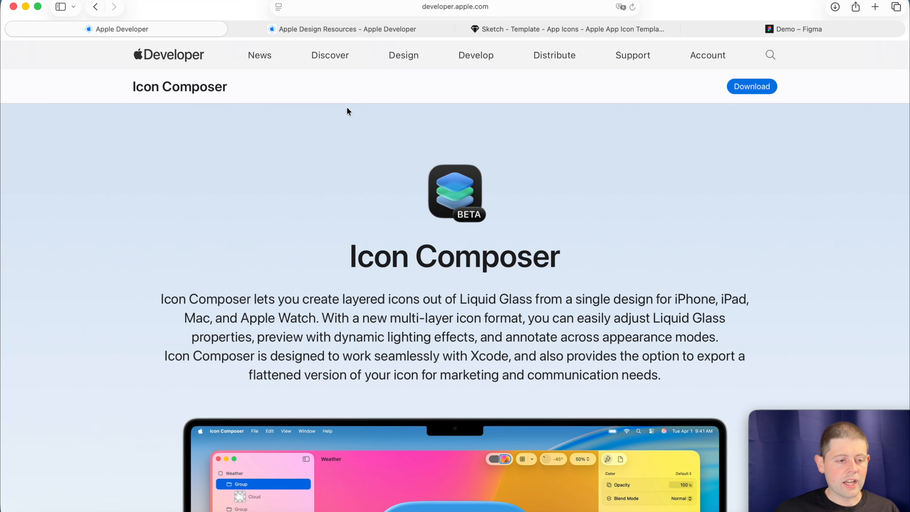
left_click(414, 7)
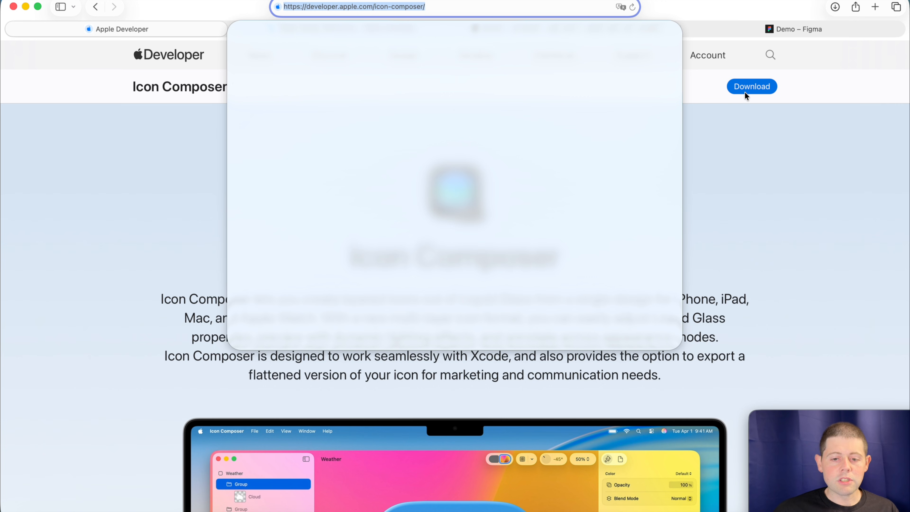
left_click(739, 118)
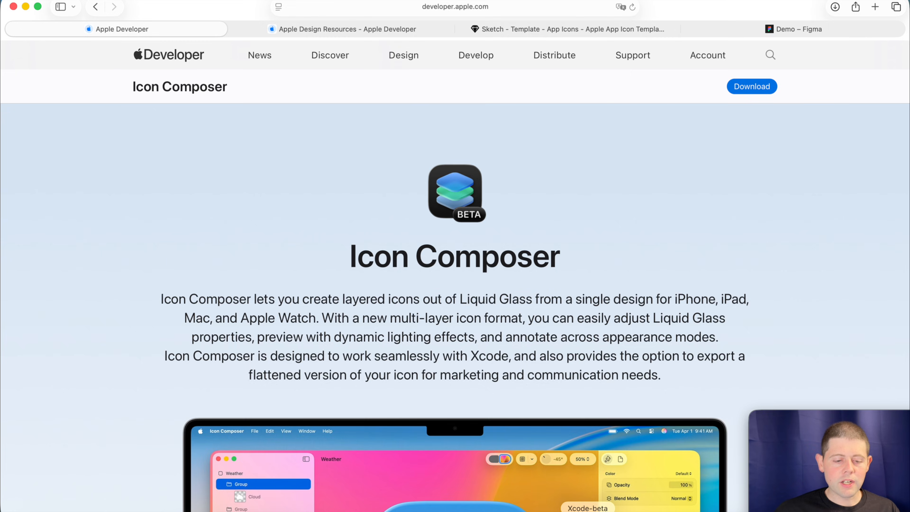
Launch Icon Composer from Xcode's developer tools and create a new icon document
left_click(588, 511)
left_click(34, 0)
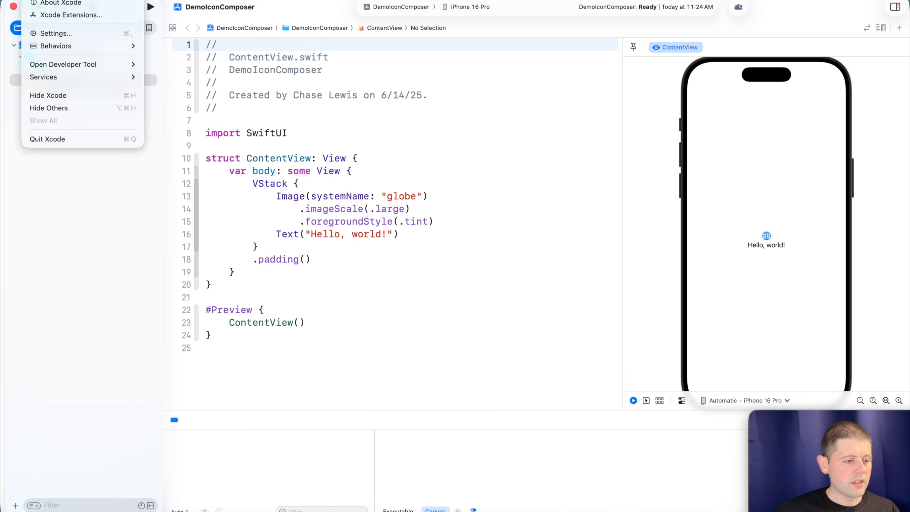
mouse_move(68, 64)
left_click(173, 89)
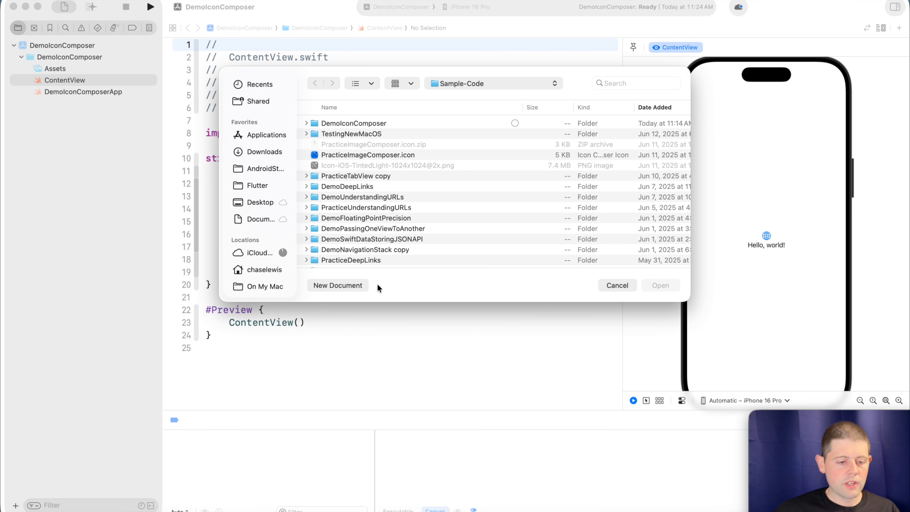
left_click(355, 285)
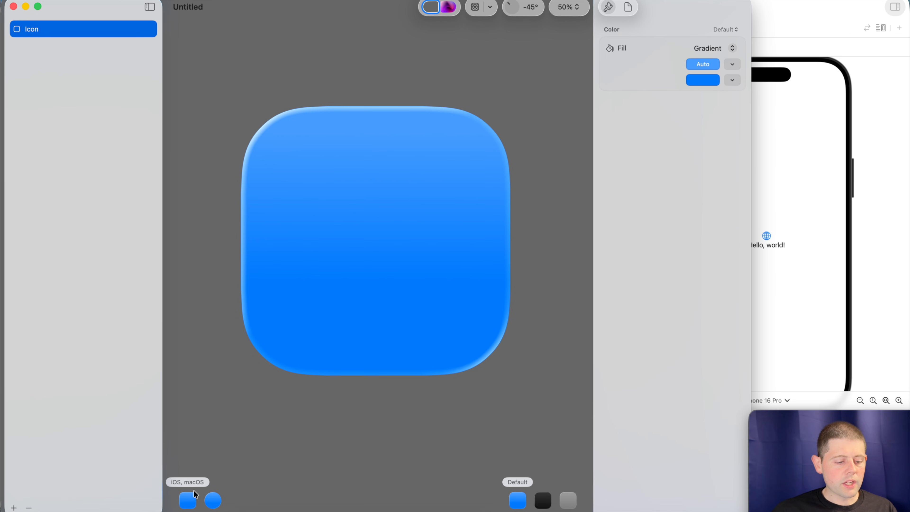
Preview the blank icon in the round shape, back in the iOS, macOS shape, and in the Dark and Mono appearances
left_click(214, 501)
left_click(188, 502)
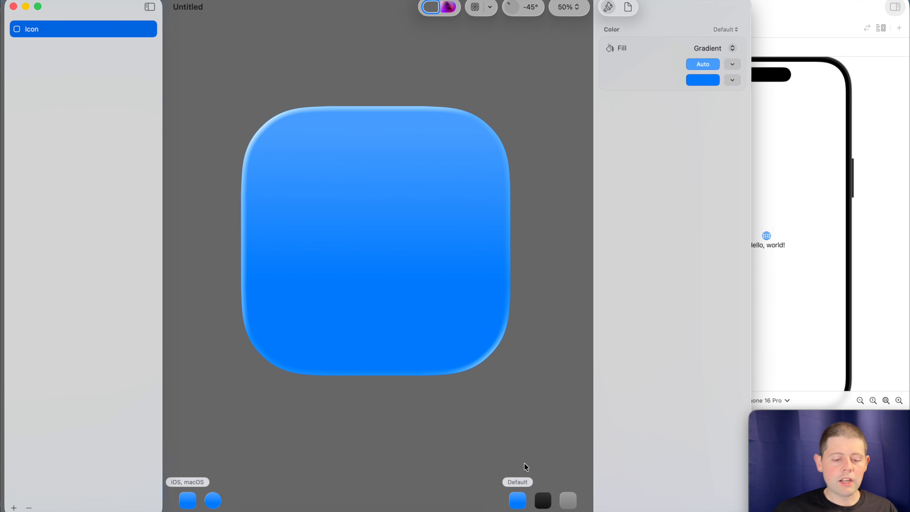
left_click(541, 503)
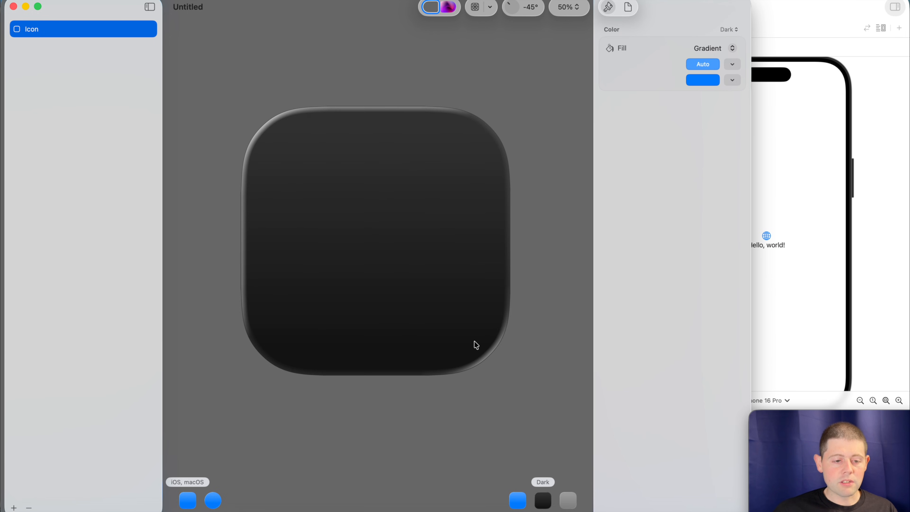
left_click(570, 497)
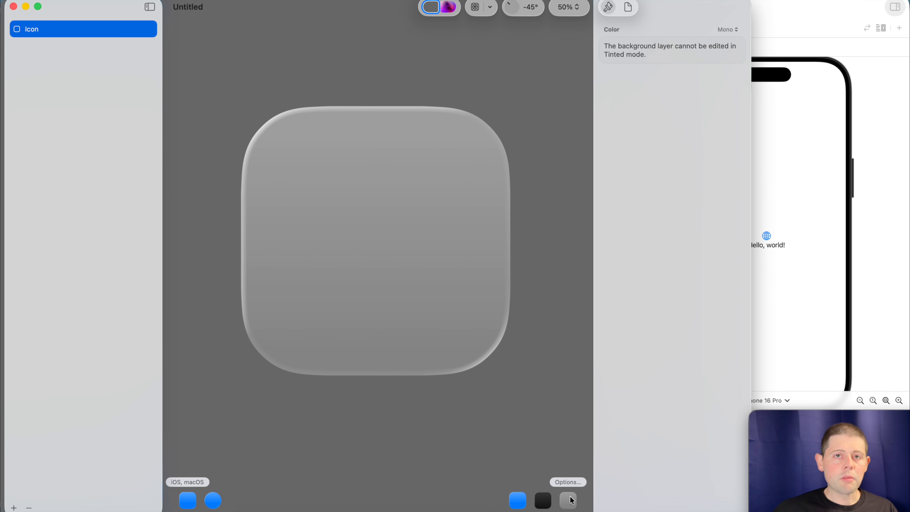
Preview the Mono appearance tinted in Light and Dark, restore it to untinted Light, and return to the Default appearance
left_click(570, 480)
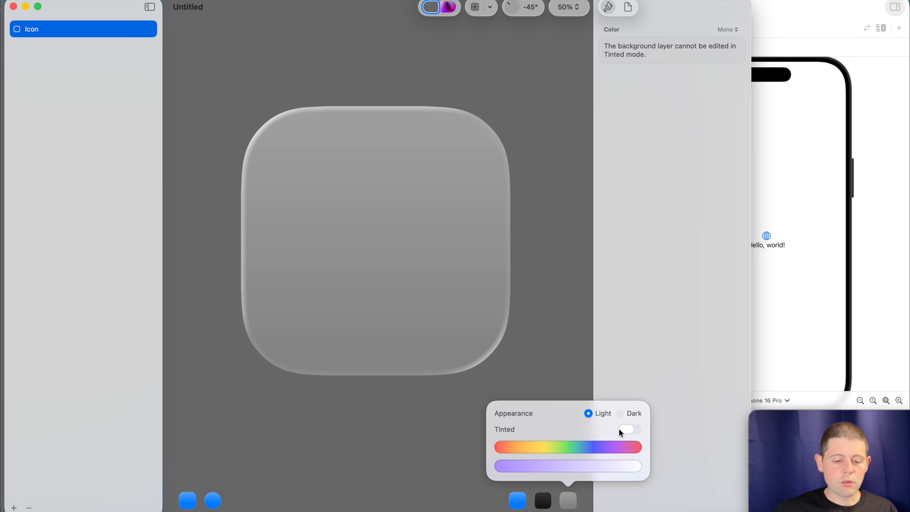
left_click(628, 429)
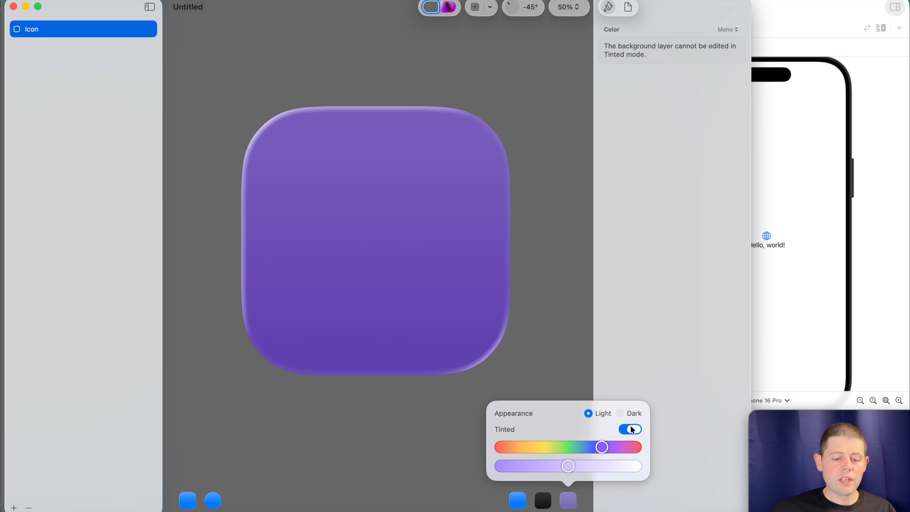
left_click(621, 412)
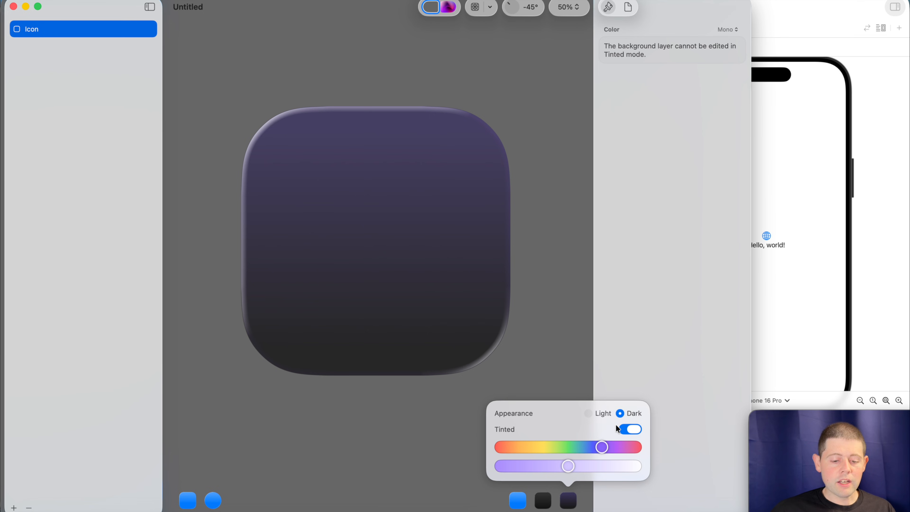
left_click(631, 429)
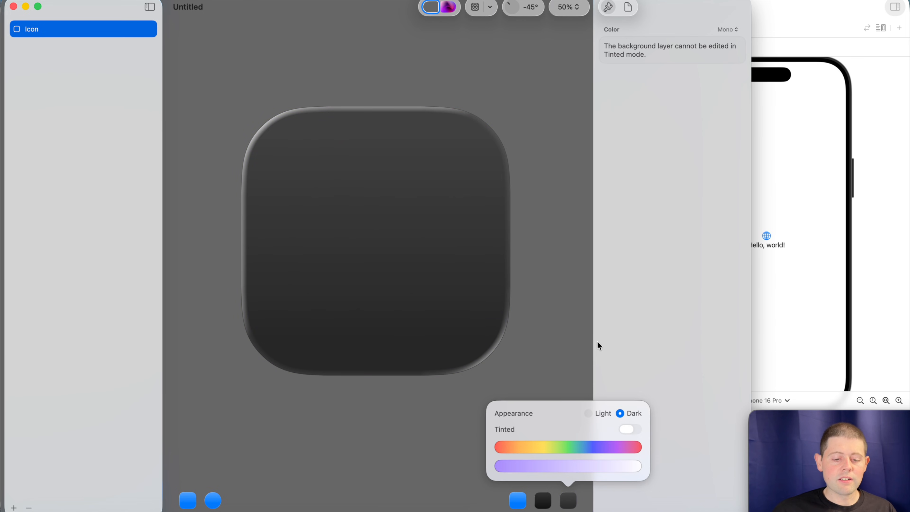
left_click(589, 413)
left_click(462, 411)
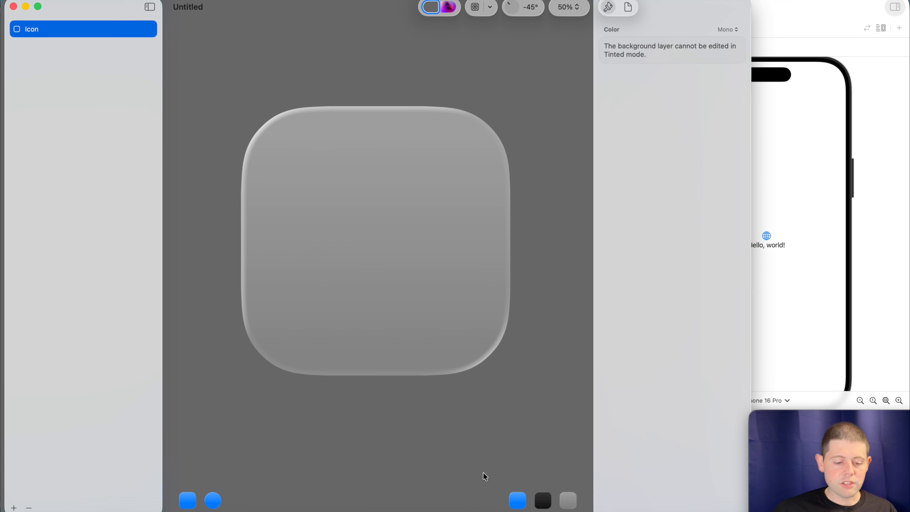
left_click(518, 498)
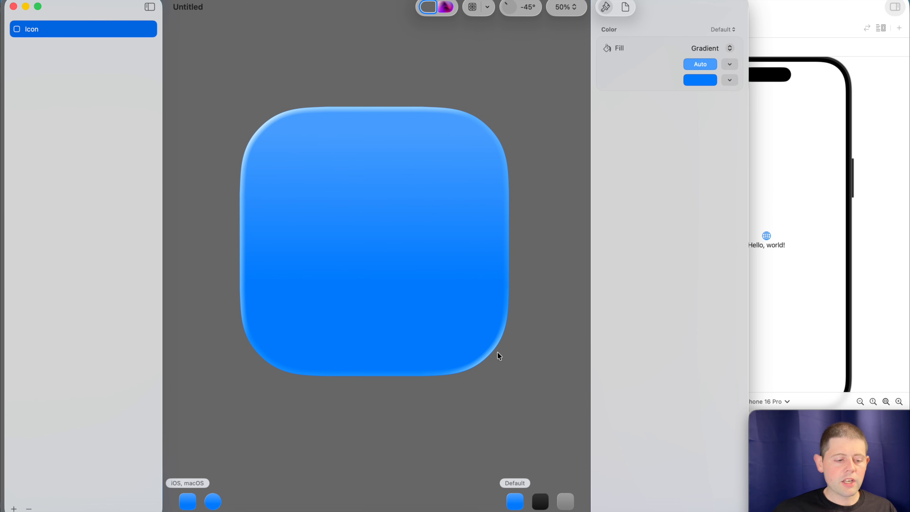
Switch to the Figma design, check the SVG export settings of the 0_wand and 1_stars layers, and minimize the browser
left_click(93, 509)
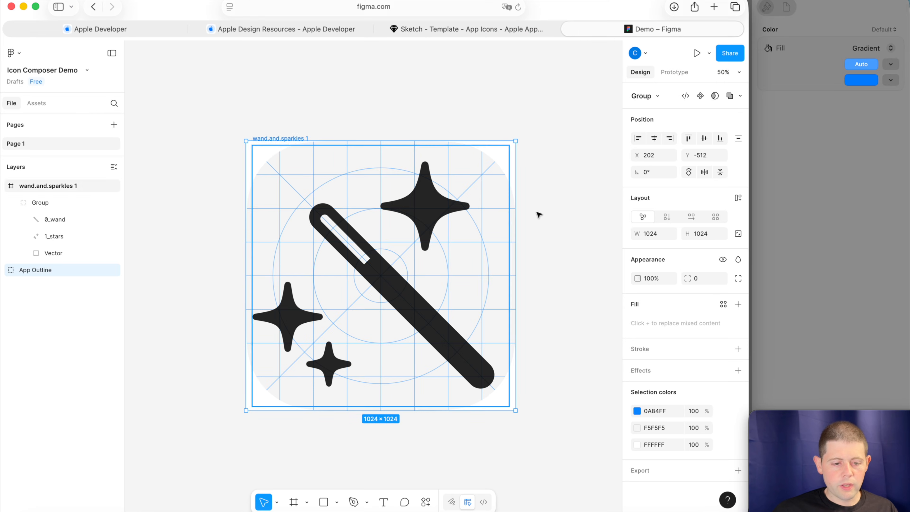
left_click(77, 220)
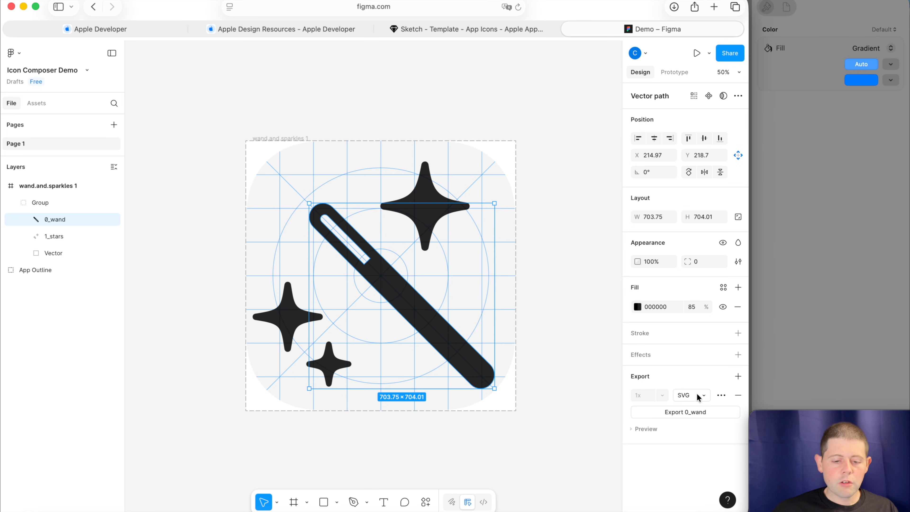
left_click(52, 236)
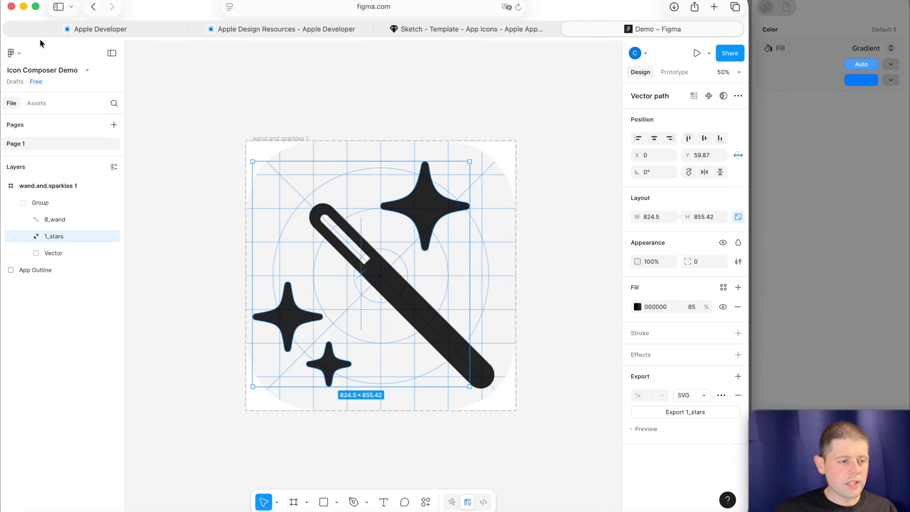
left_click(23, 7)
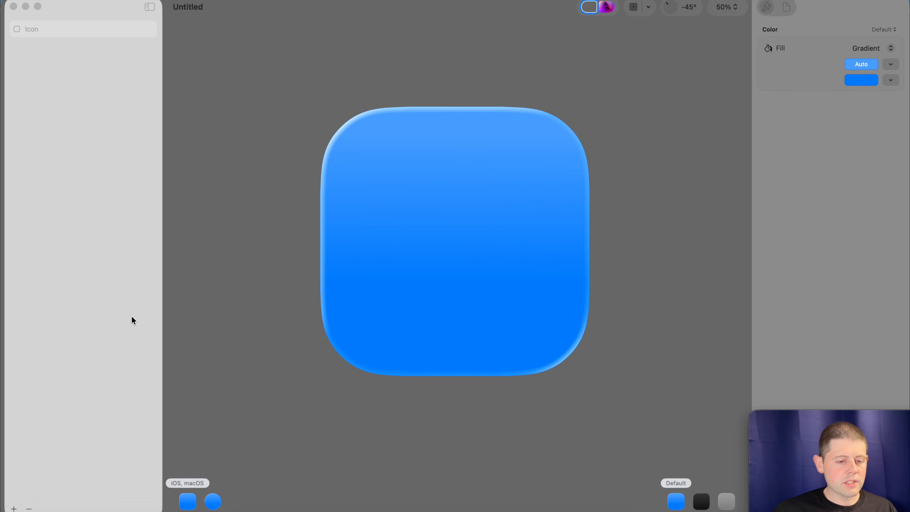
Narrow the Icon Composer window and import 1_stars.svg and 0_wand.svg from the Desktop folder as layers of the icon
left_click_drag(909, 160, 746, 167)
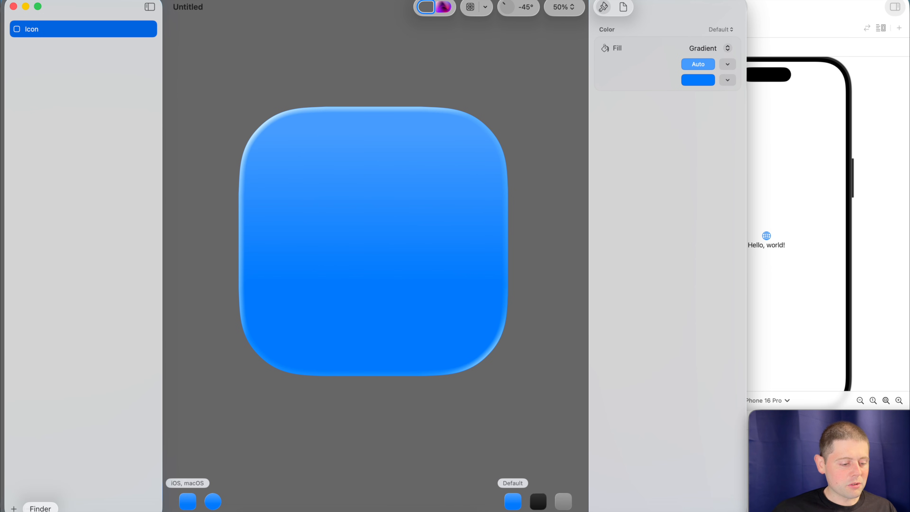
left_click(40, 511)
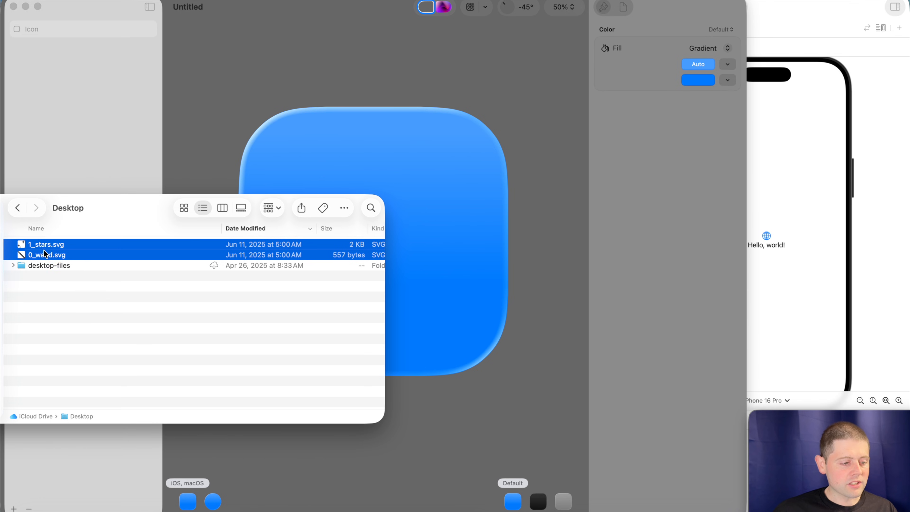
left_click_drag(49, 254, 139, 137)
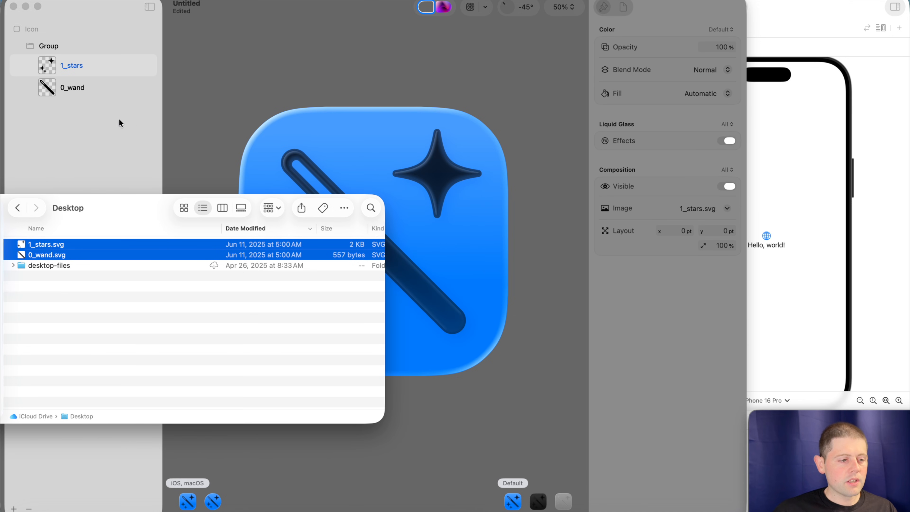
left_click(89, 131)
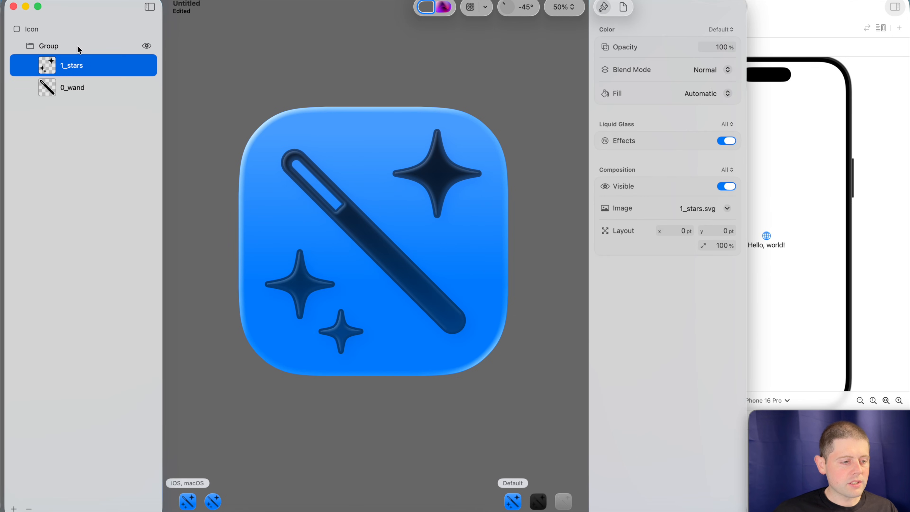
Review the group's settings and those of its two layers, and move 0_wand above 1_stars
left_click(53, 46)
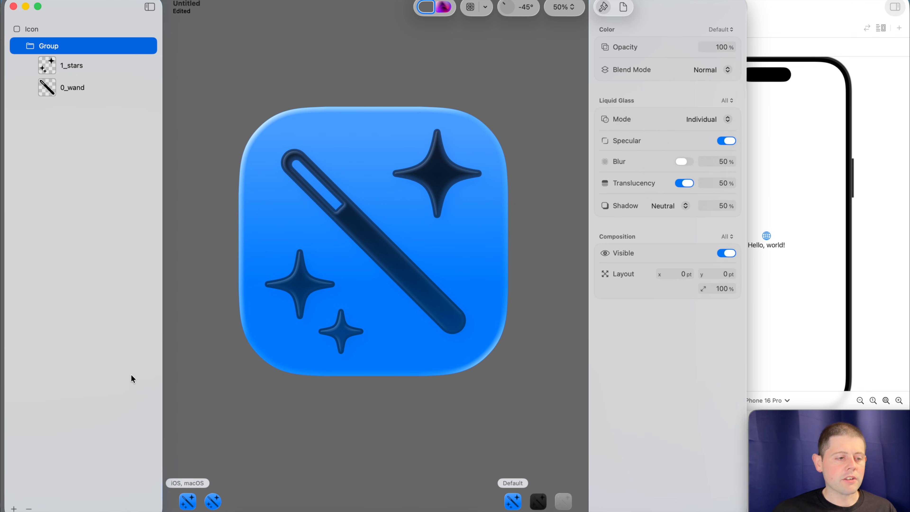
left_click(79, 71)
left_click(76, 89)
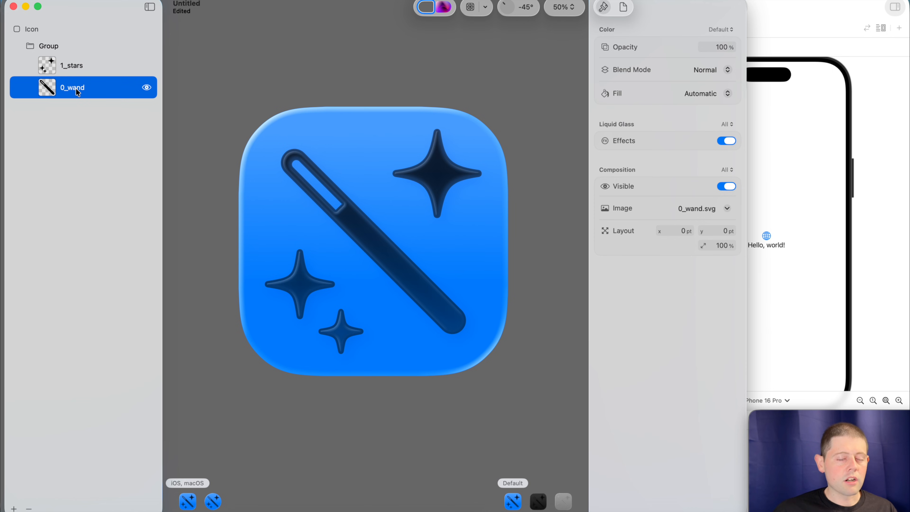
left_click_drag(75, 88, 74, 61)
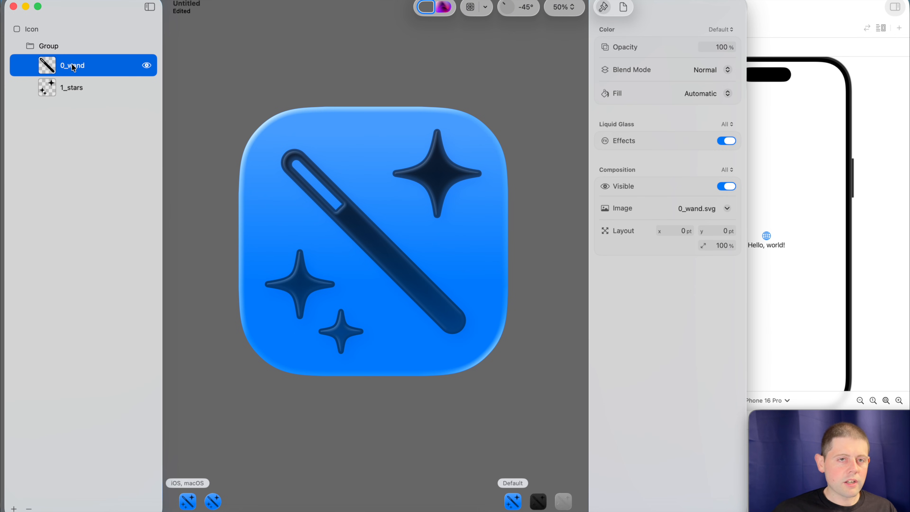
Add a second group so that 0_wand sits in the upper group and 1_stars in the lower one
left_click(14, 508)
left_click(24, 484)
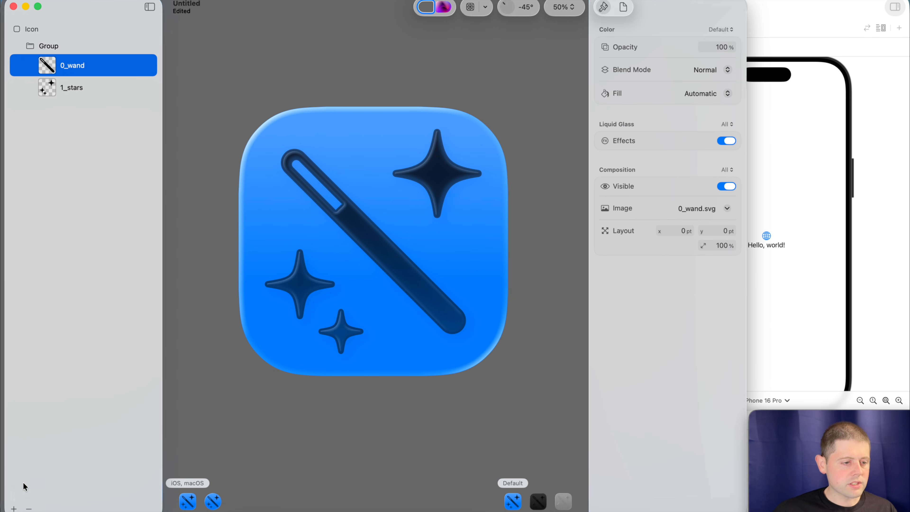
left_click_drag(63, 75, 70, 53)
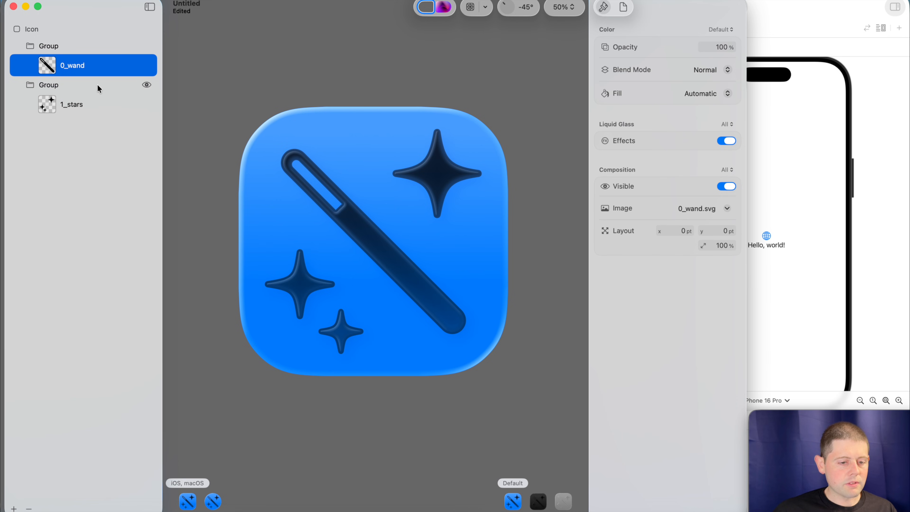
Examine the appearance settings available for the two groups, the 0_wand and 1_stars layers, and the Icon background
left_click(56, 45)
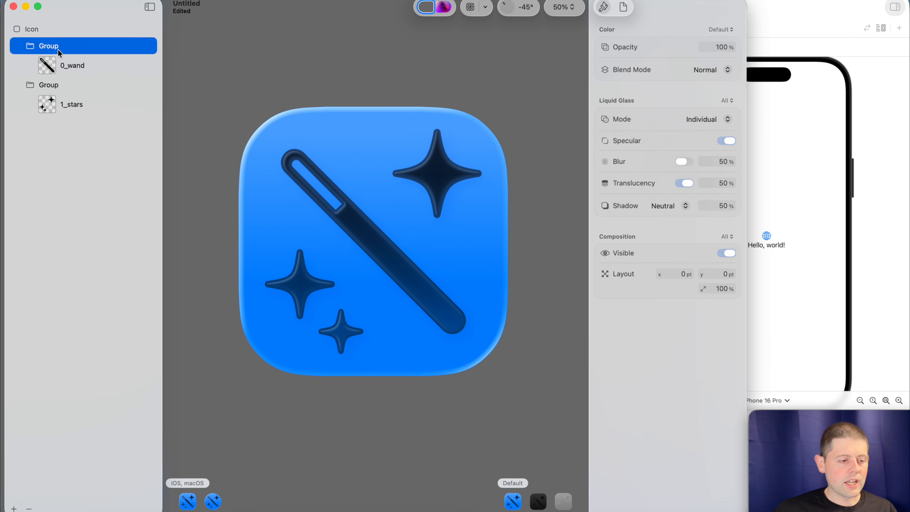
left_click(82, 65)
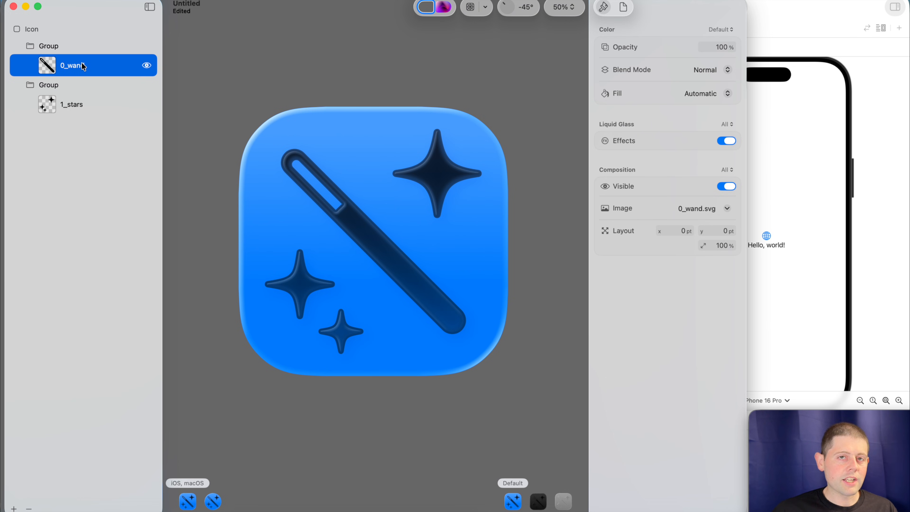
left_click(68, 104)
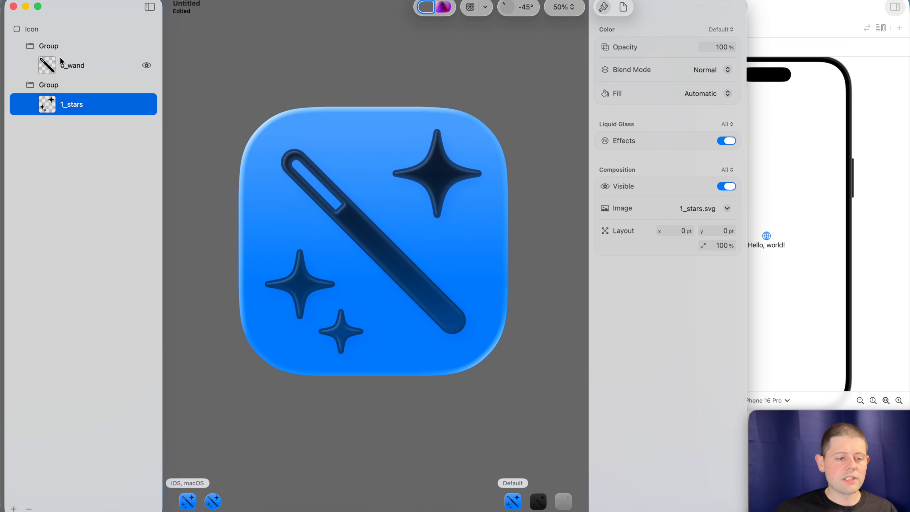
left_click(52, 30)
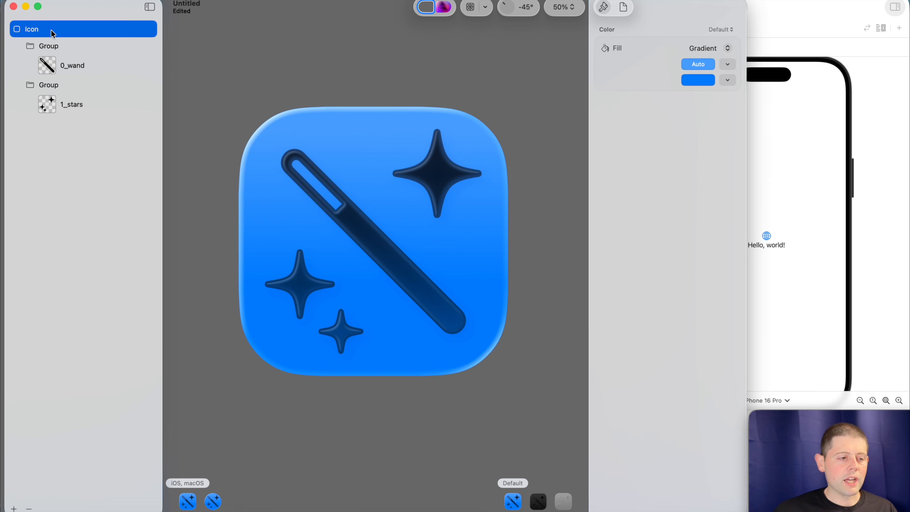
left_click(56, 53)
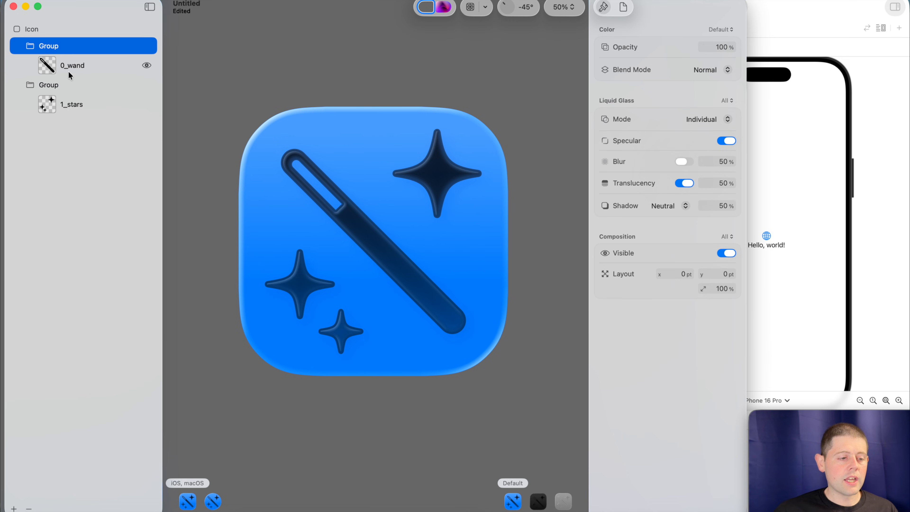
left_click(59, 87)
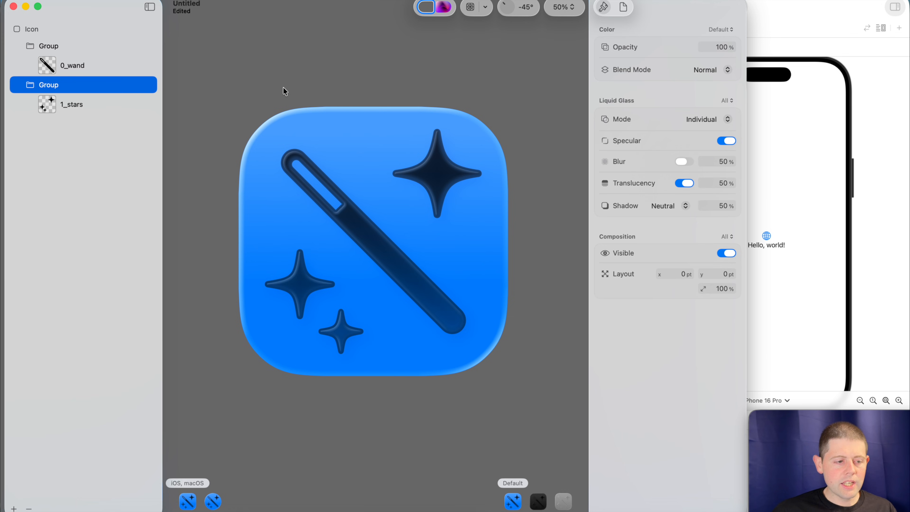
Give the 0_wand layer a Solid white fill in the Default appearance
left_click(80, 63)
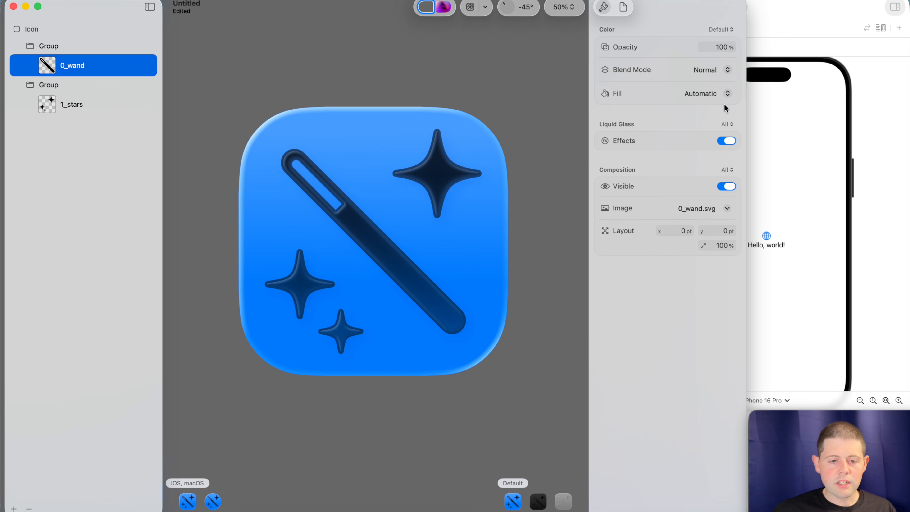
left_click(730, 92)
left_click(714, 109)
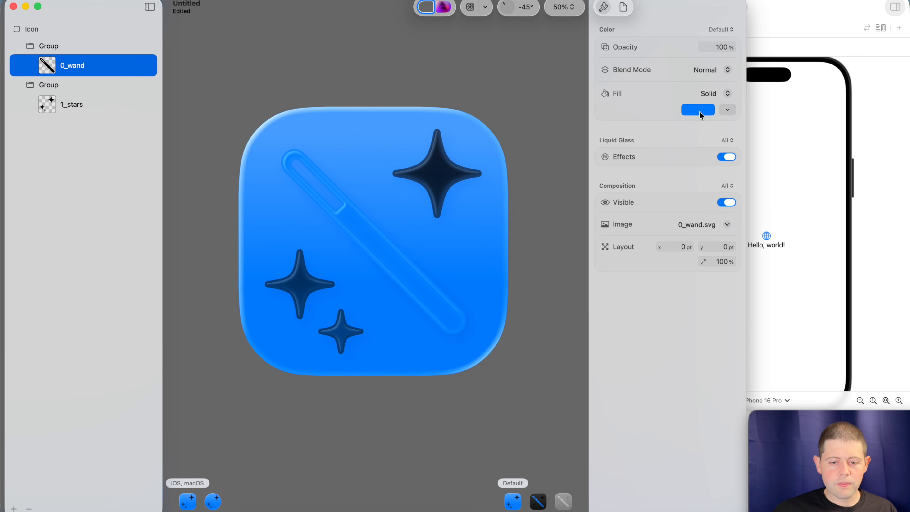
left_click(728, 110)
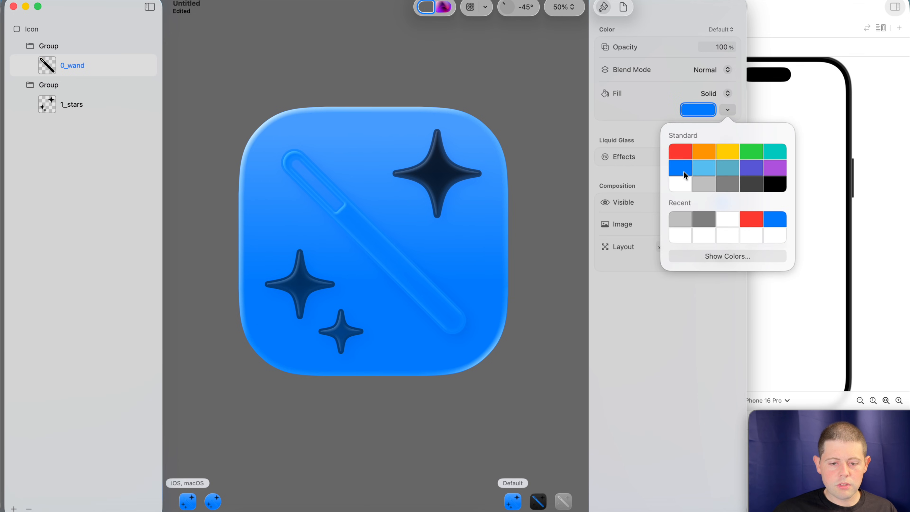
left_click(682, 184)
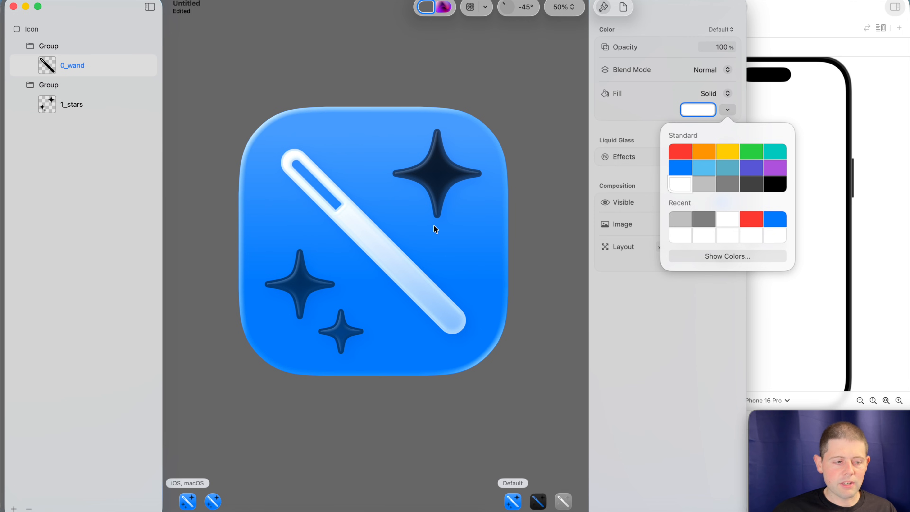
Give the 1_stars layer a Gradient fill with white as its second colour, trying a Solid fill first
left_click(76, 106)
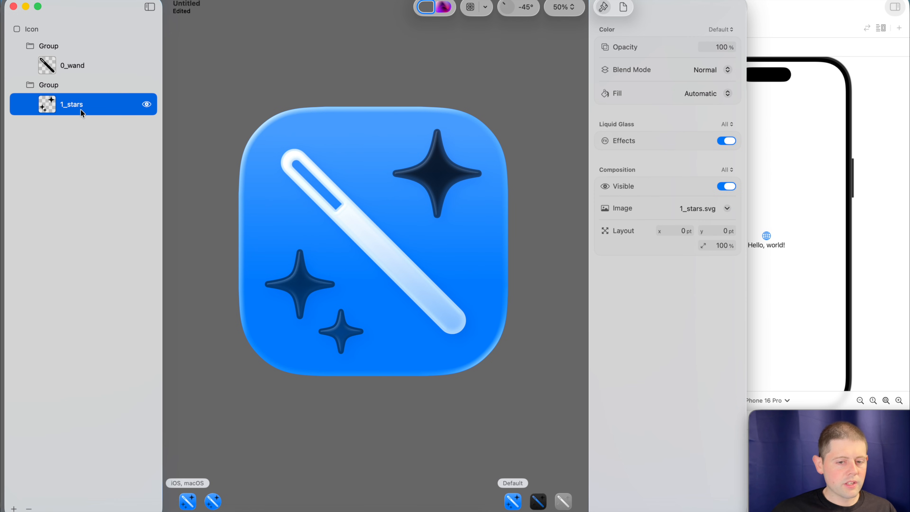
left_click(81, 113)
left_click(723, 92)
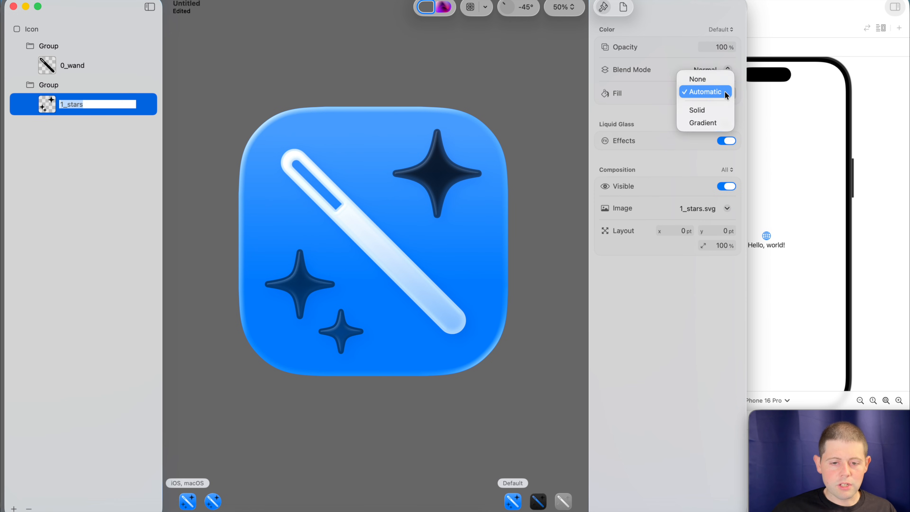
left_click(711, 110)
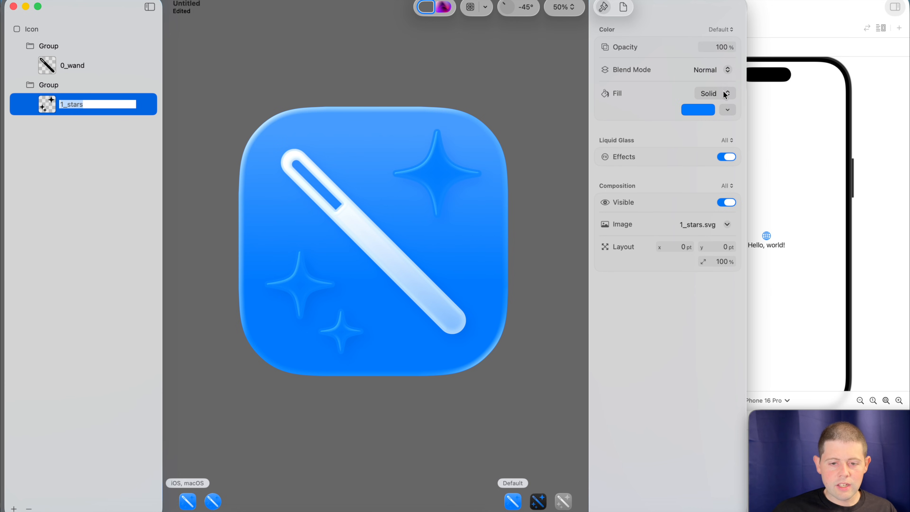
left_click(725, 95)
left_click(720, 105)
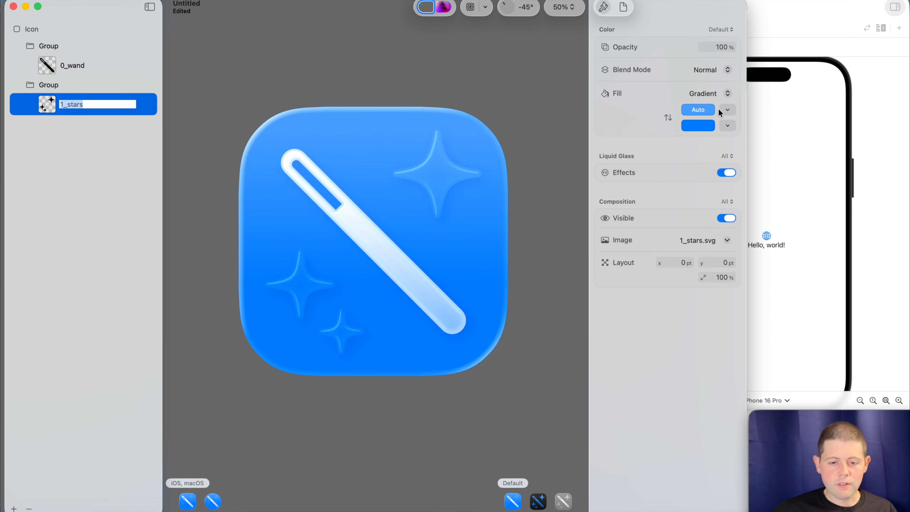
left_click(727, 126)
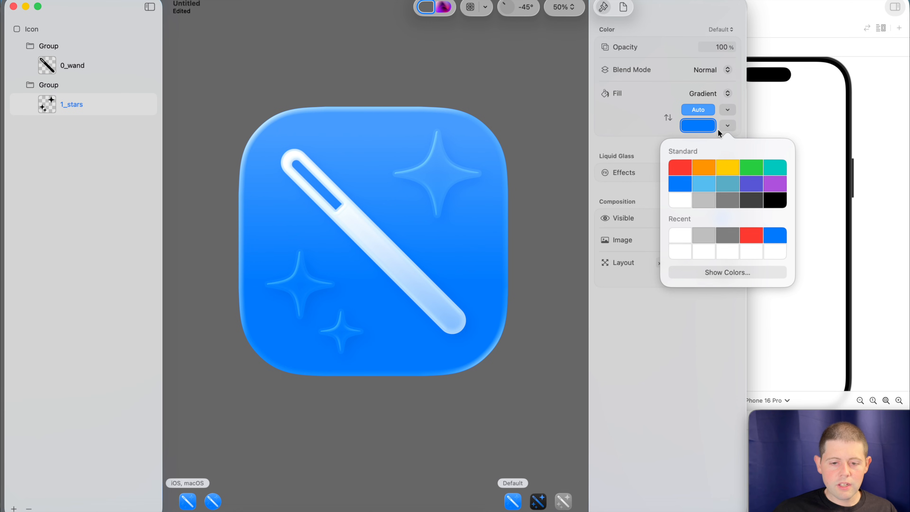
left_click(683, 202)
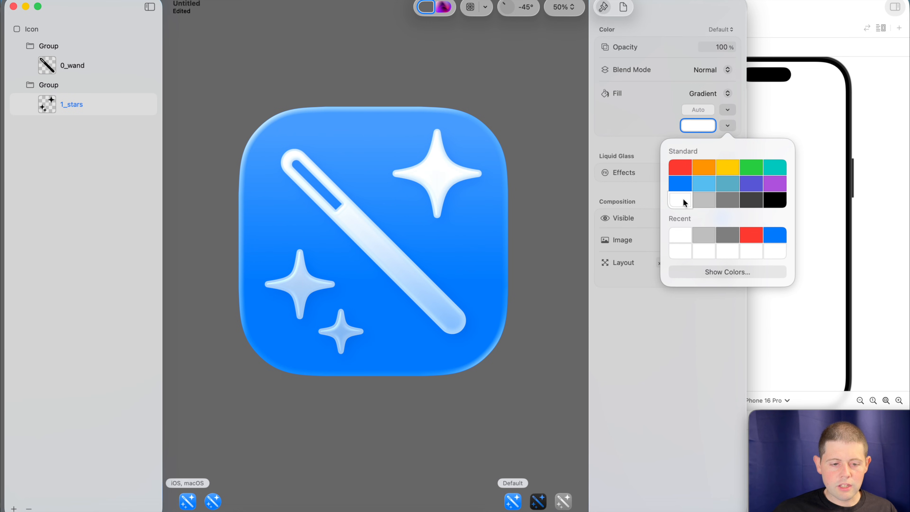
left_click(617, 114)
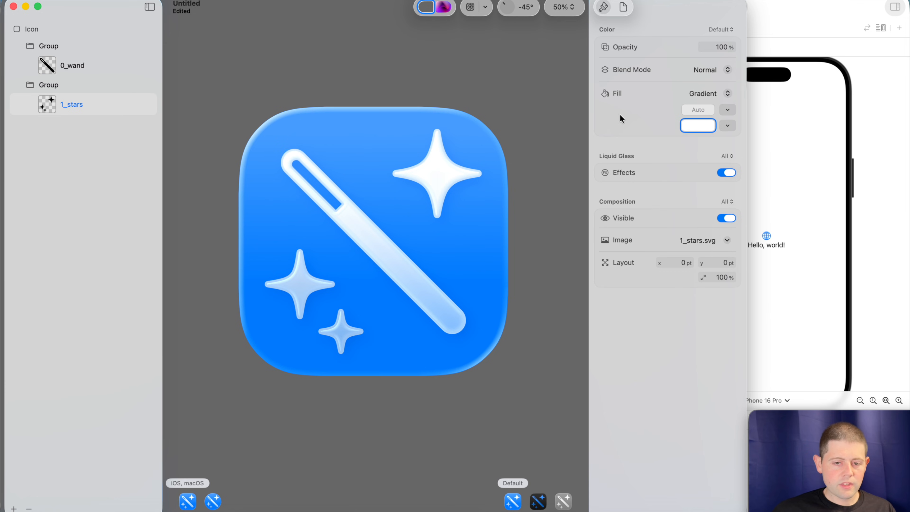
Compare the Solid and Gradient fills on the 1_stars layer and leave it set to Solid white
left_click(723, 93)
left_click(712, 79)
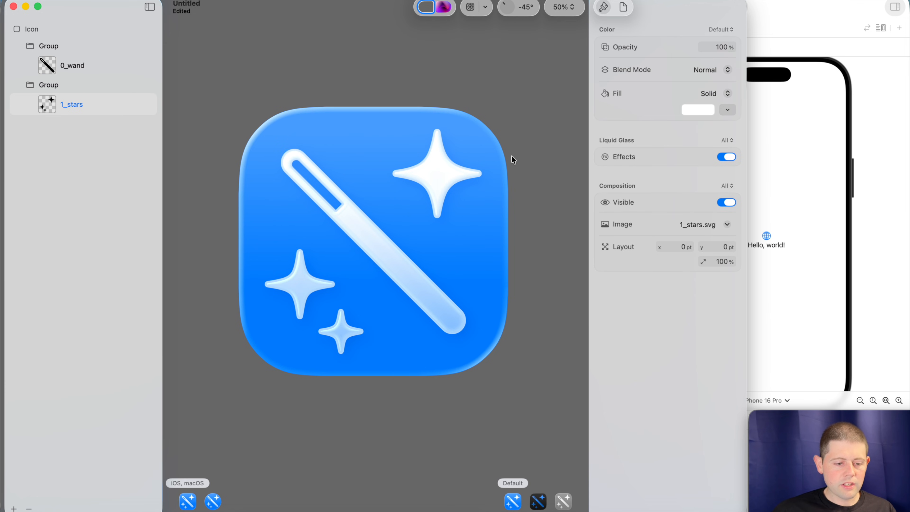
left_click(718, 93)
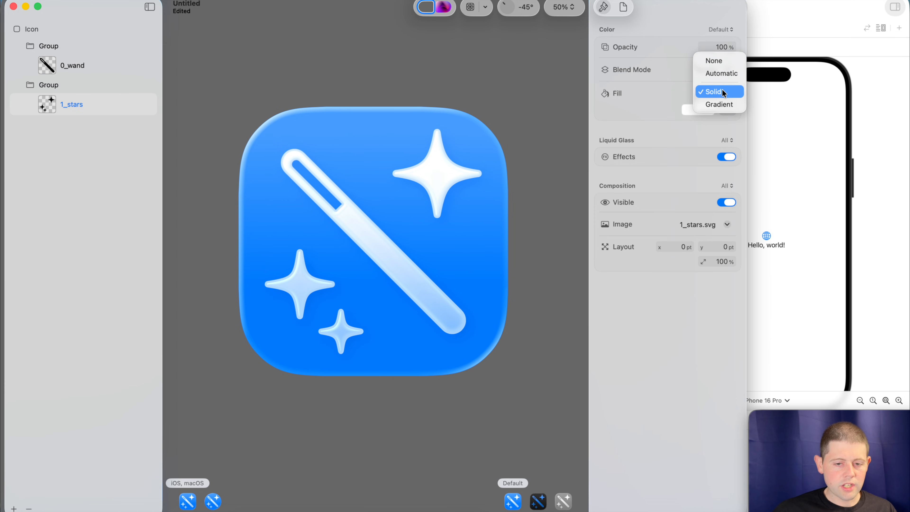
left_click(718, 102)
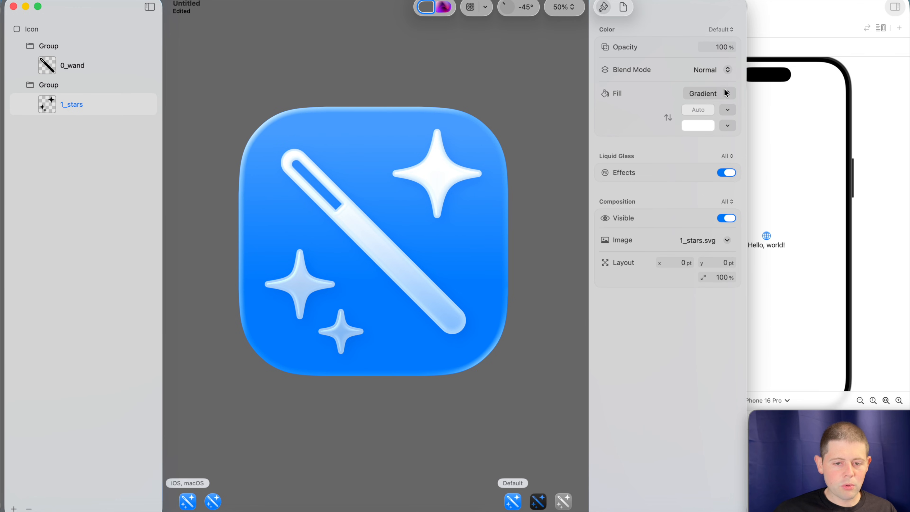
left_click(728, 93)
left_click(717, 80)
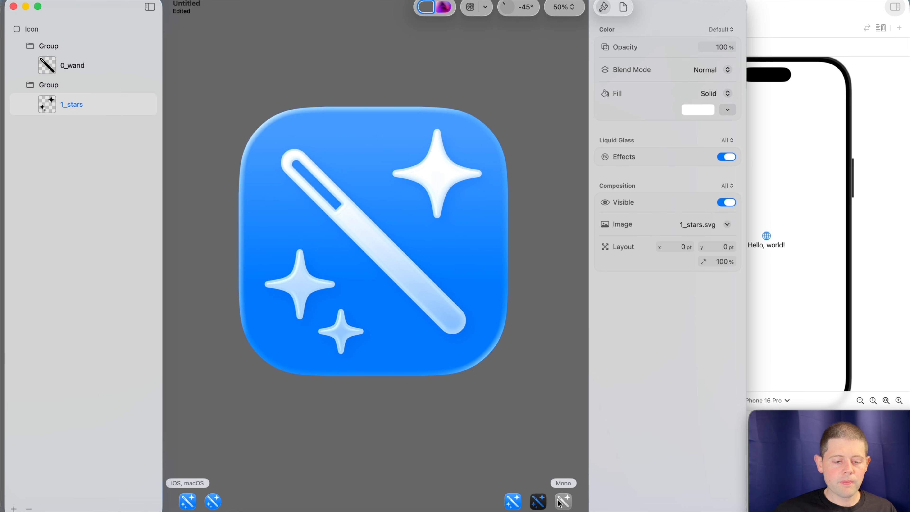
In the Dark appearance, set the fill colour of the 1_stars layer to white and its fill type to Gradient
left_click(540, 504)
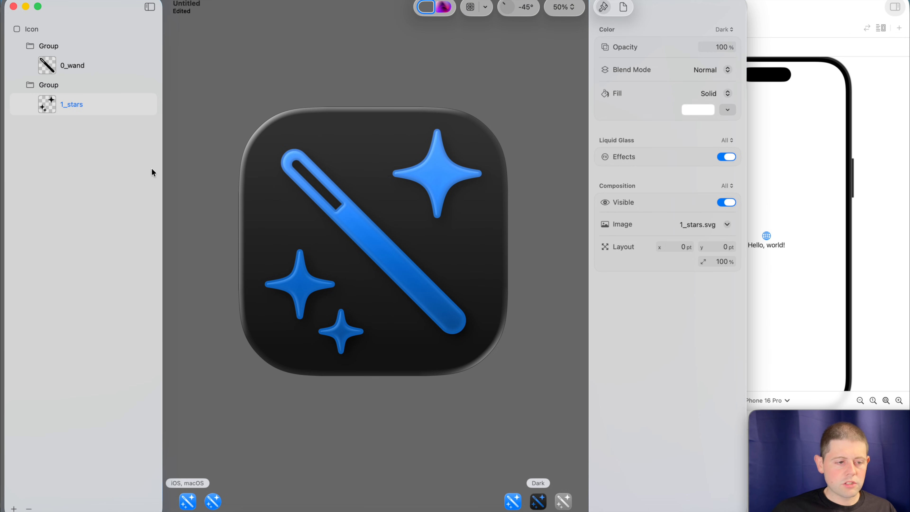
left_click(100, 97)
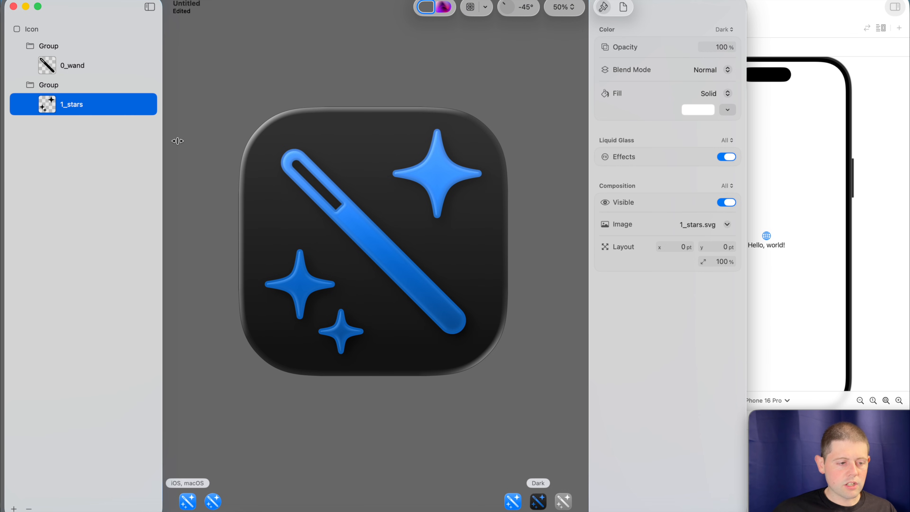
left_click(732, 109)
left_click(683, 181)
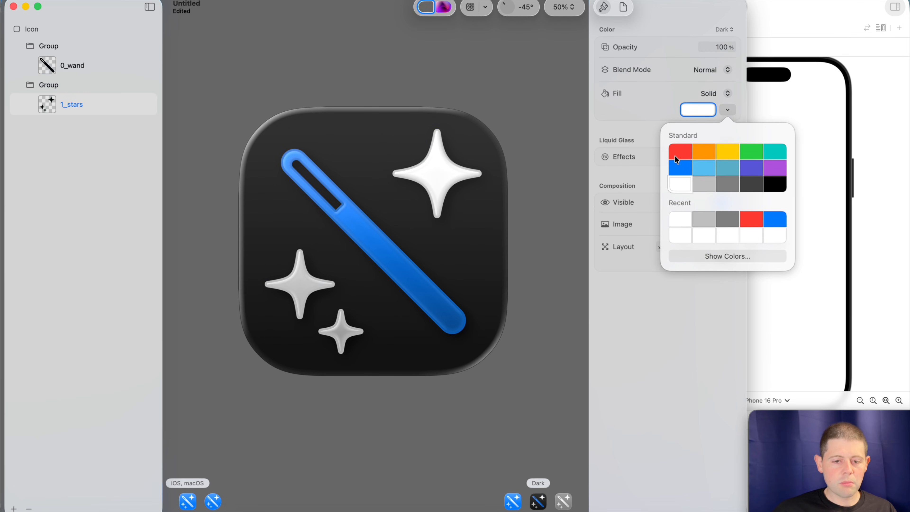
left_click(730, 93)
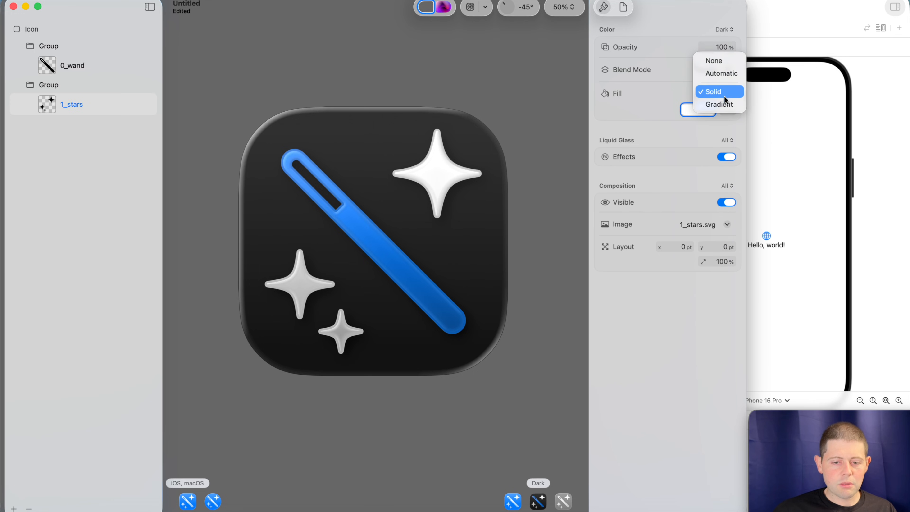
left_click(721, 105)
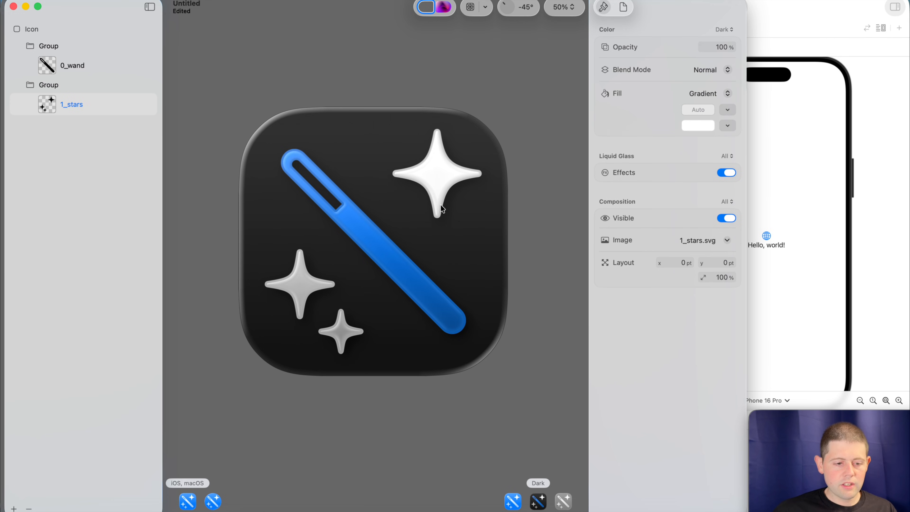
Set the Solid fill of the 0_wand layer to white in the Dark appearance
left_click(81, 65)
left_click(82, 65)
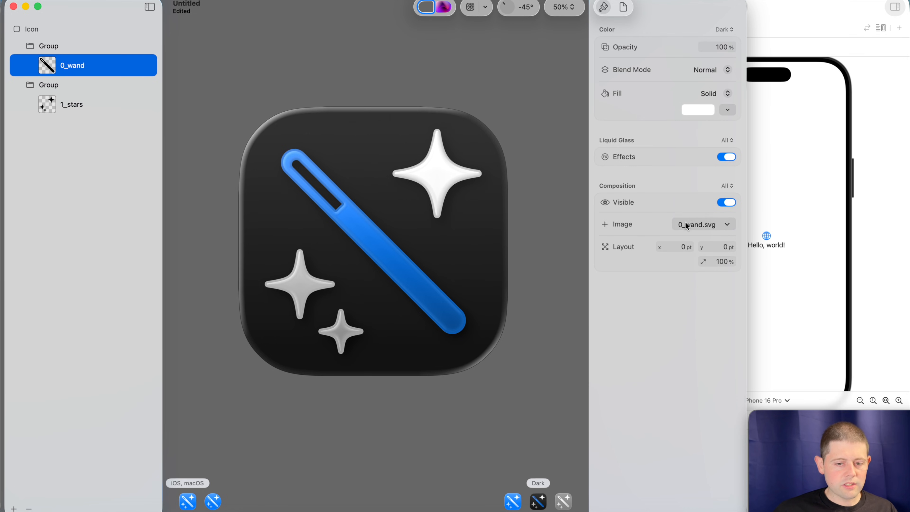
left_click(728, 109)
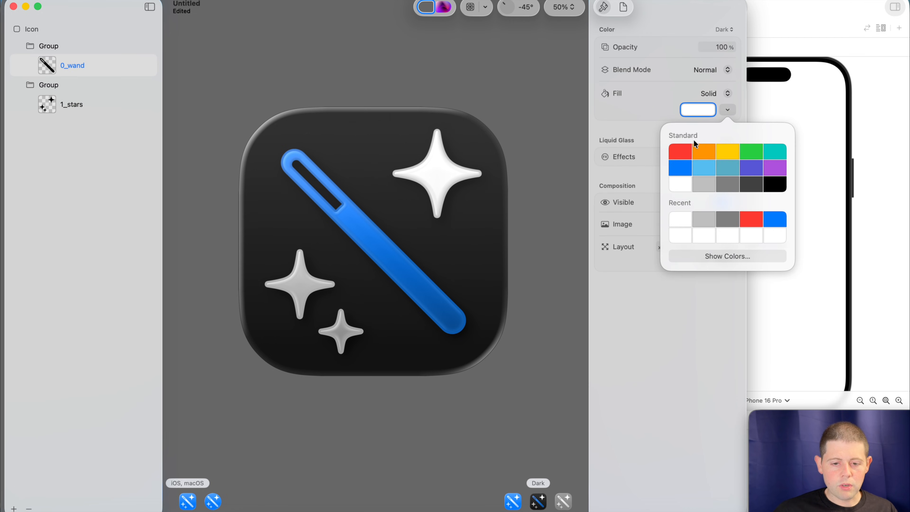
left_click(681, 184)
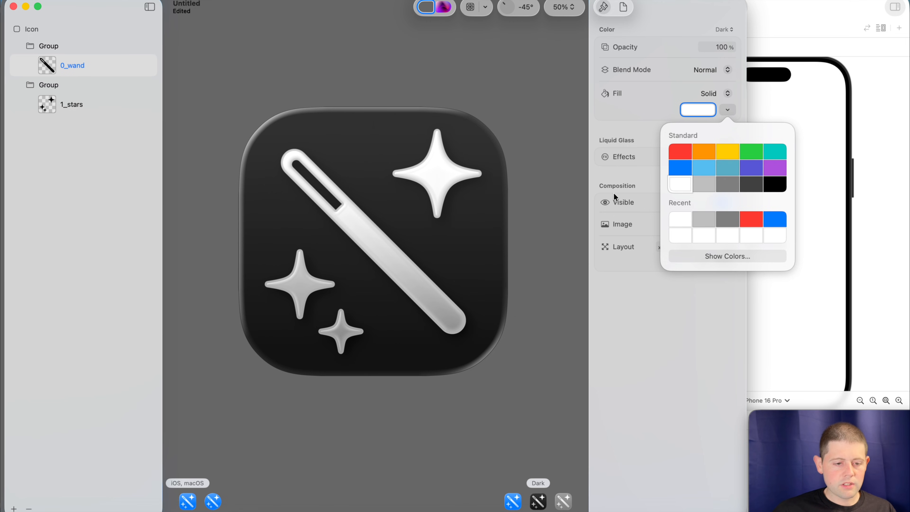
left_click(638, 114)
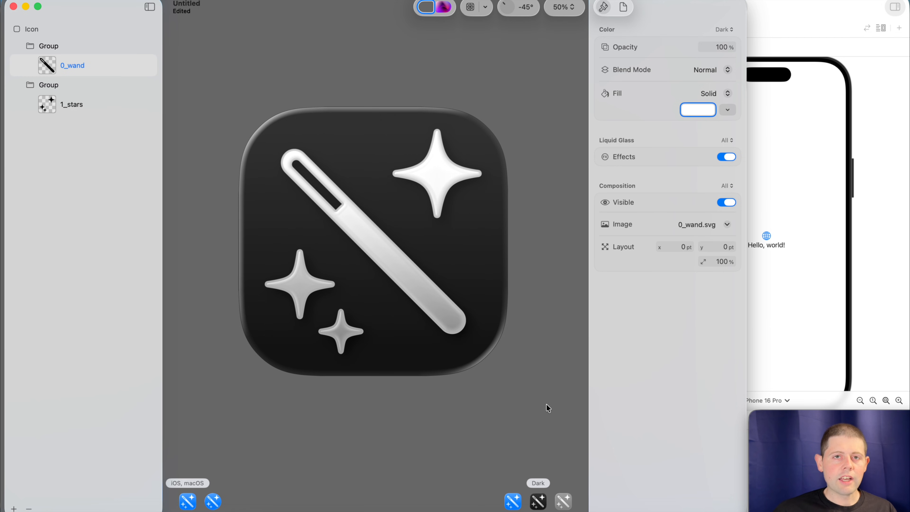
Switch the preview to the Mono appearance and set the light angle to 52°
left_click(562, 506)
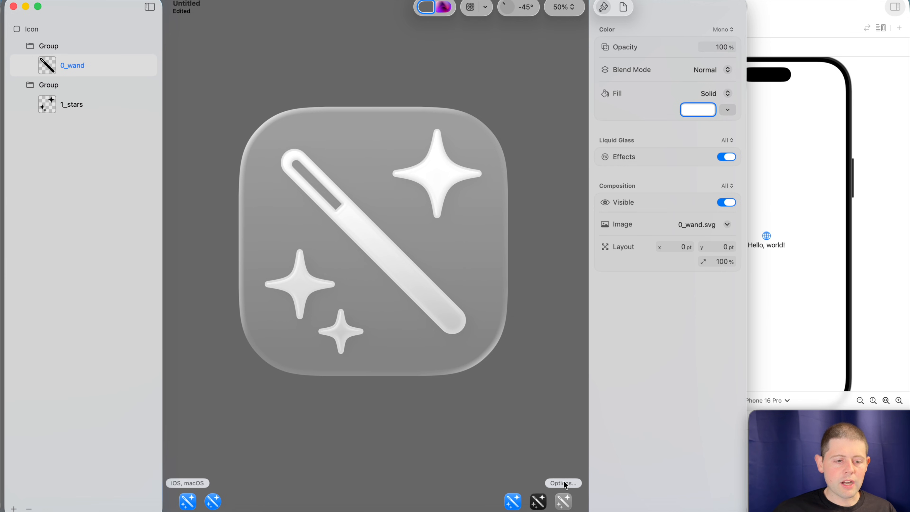
left_click(564, 482)
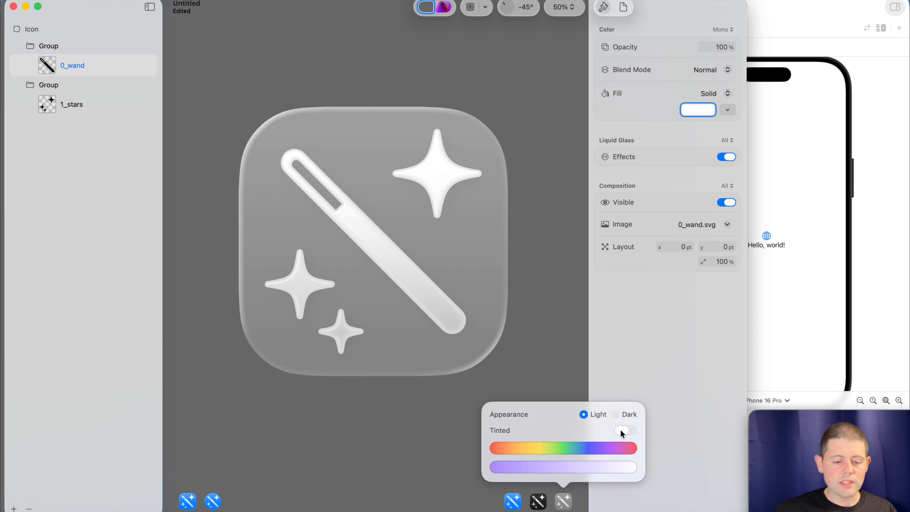
left_click(533, 308)
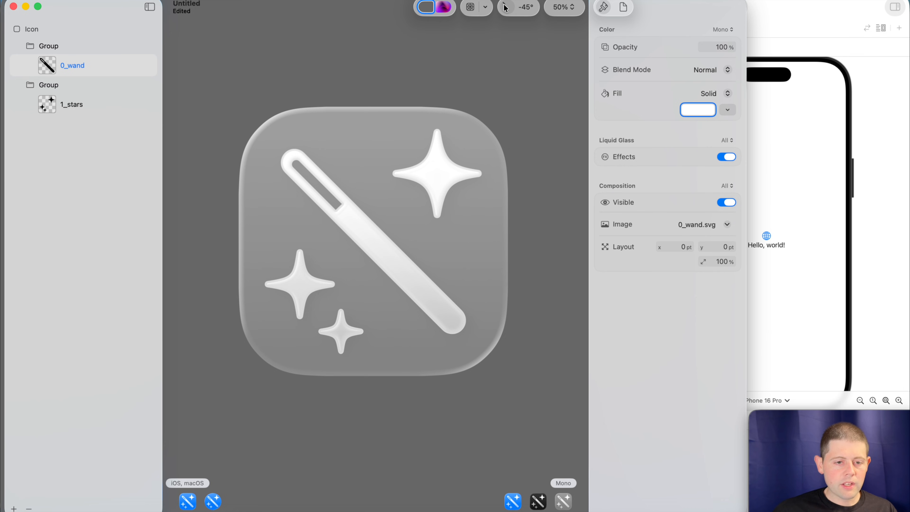
mouse_move(505, 7)
left_mouse_down()
mouse_move(488, 17)
mouse_move(514, 15)
mouse_move(512, 5)
mouse_move(506, 14)
mouse_move(520, 16)
mouse_move(506, 11)
mouse_move(504, 3)
mouse_move(515, 5)
left_mouse_up()
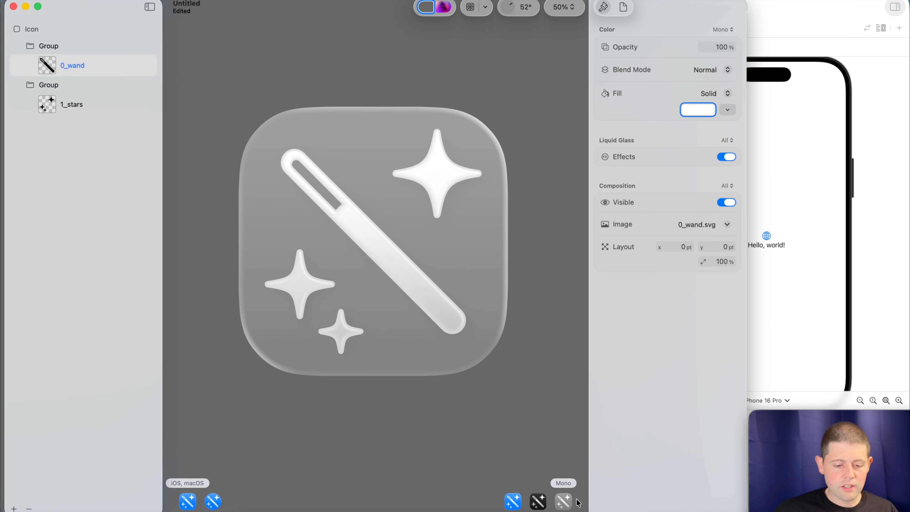
Preview the Dark variant of the Mono appearance, and return to Light with Tinted turned on
left_click(563, 501)
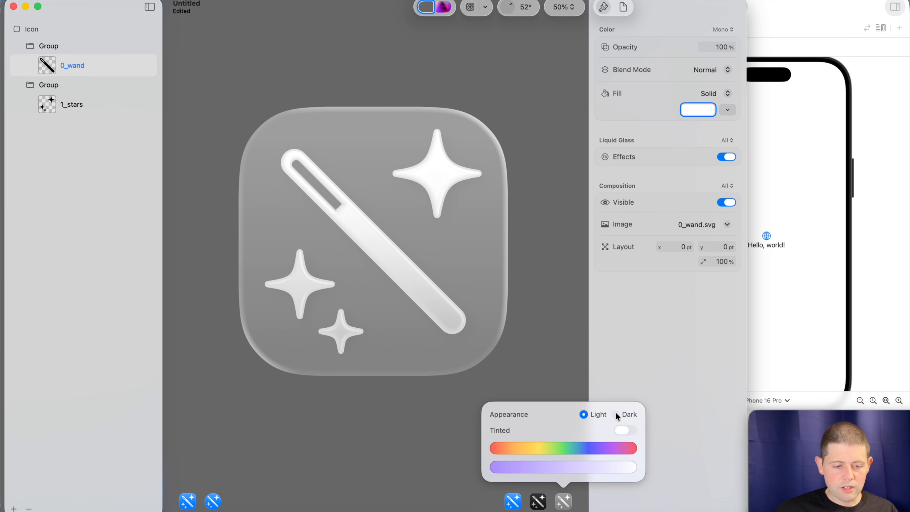
left_click(616, 415)
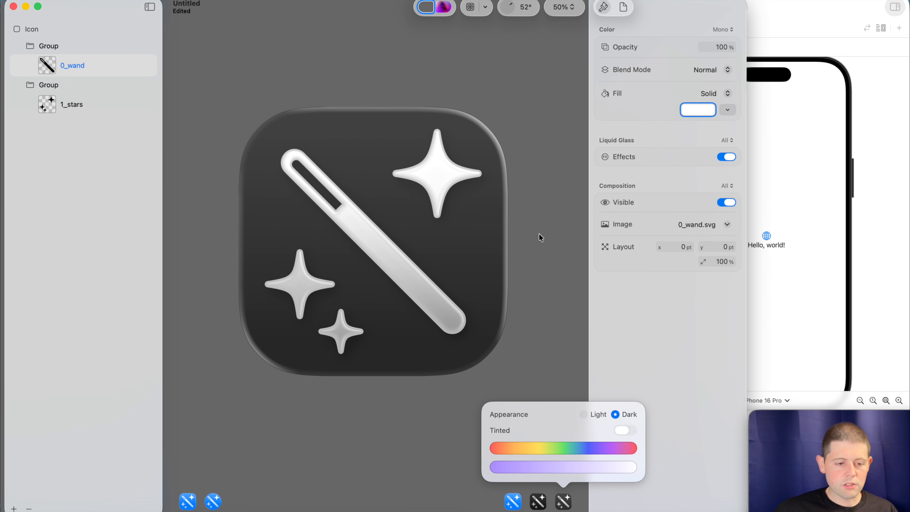
left_click(587, 414)
left_click(630, 432)
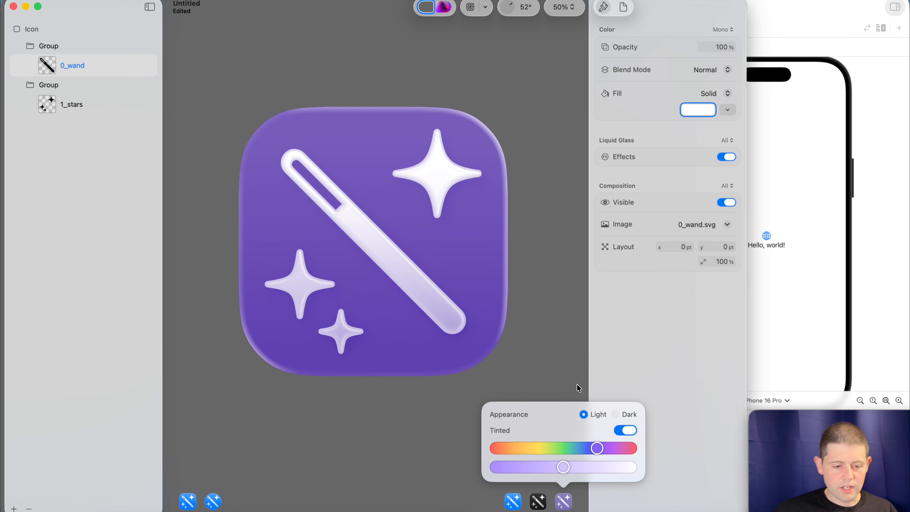
Preview the tinted Mono icon against the dark purple-pink image background and the green one
left_click(444, 8)
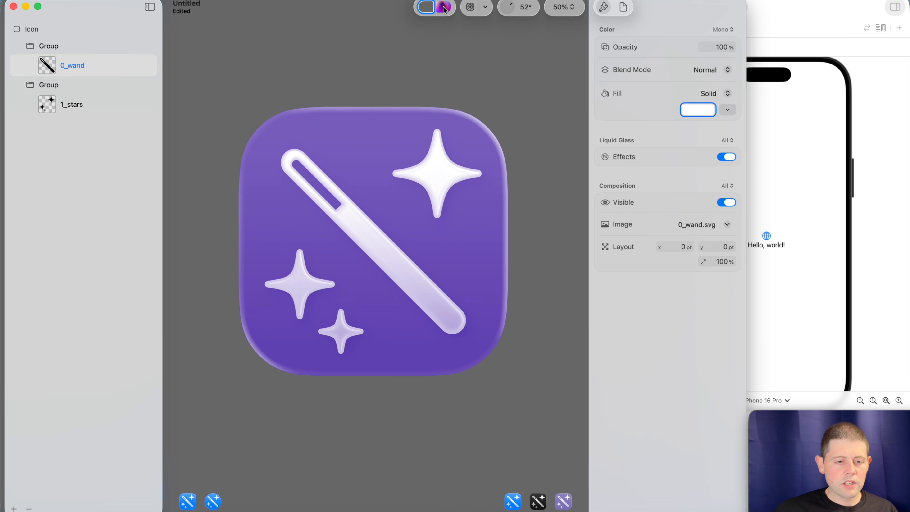
left_click(446, 7)
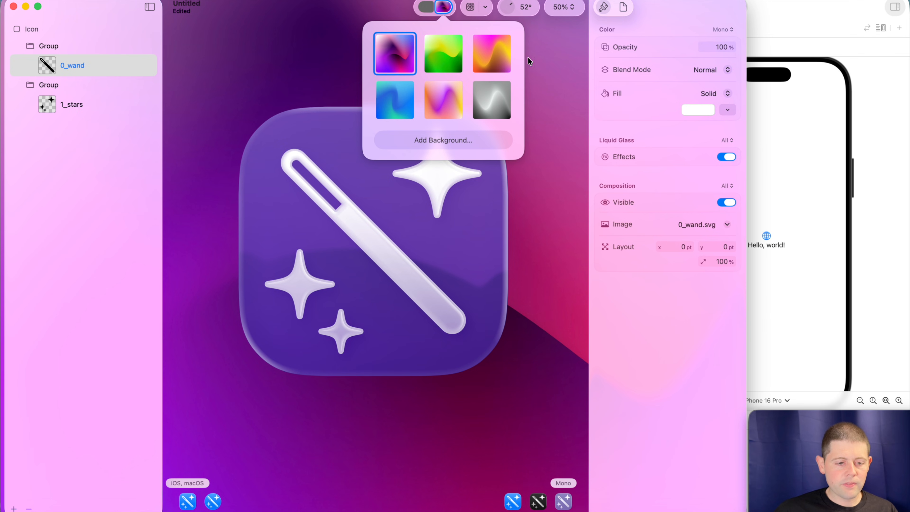
left_click(546, 119)
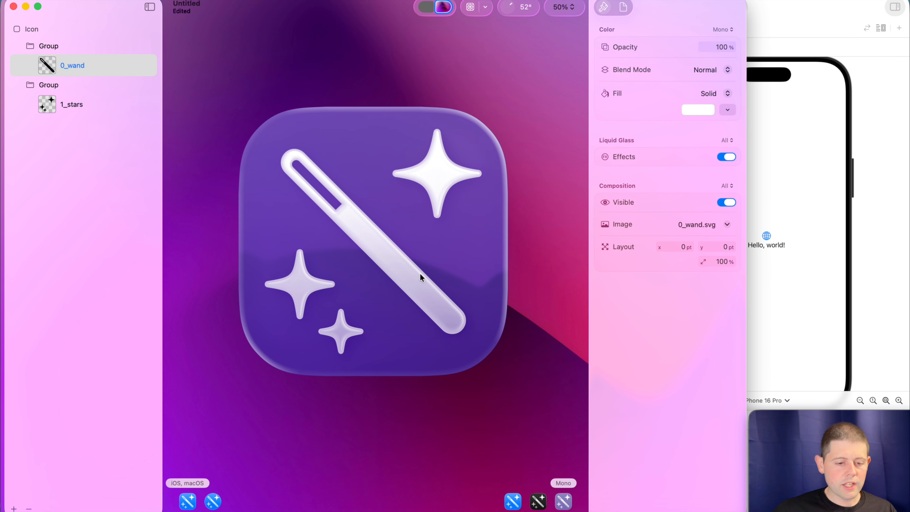
left_click(444, 8)
left_click(455, 54)
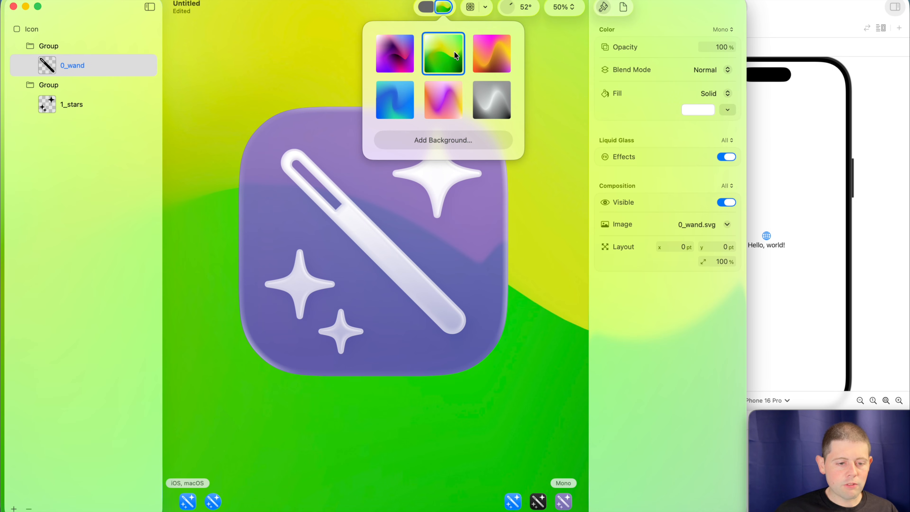
left_click(532, 201)
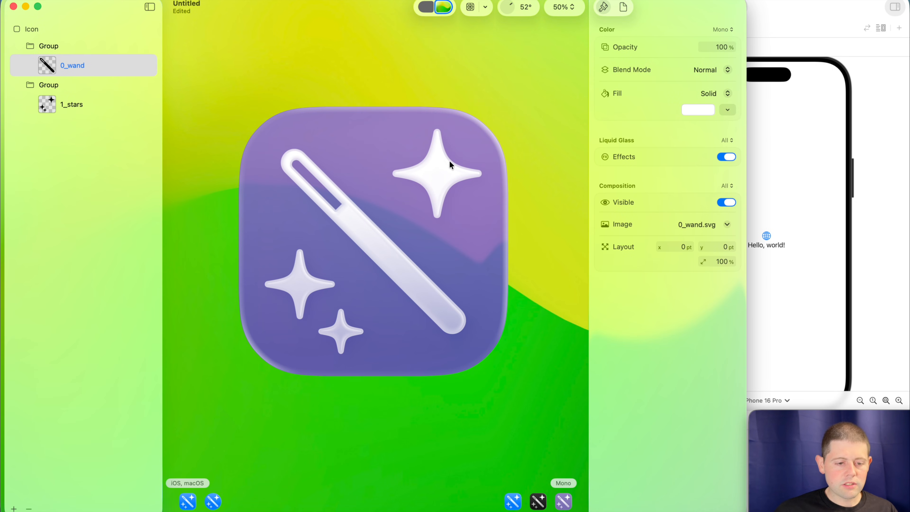
Compare the tinted icon on the orange, blue, purple-orange and grey image backgrounds, ending on grey
left_click(443, 8)
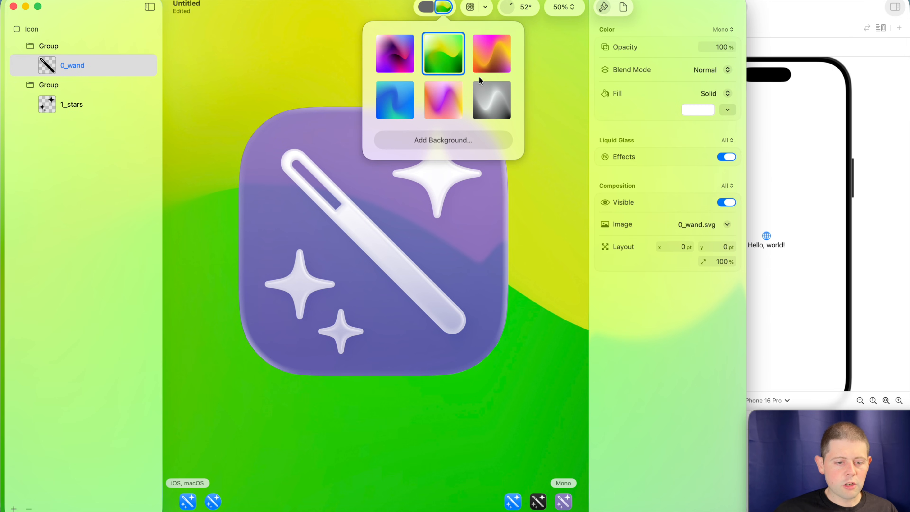
left_click(482, 59)
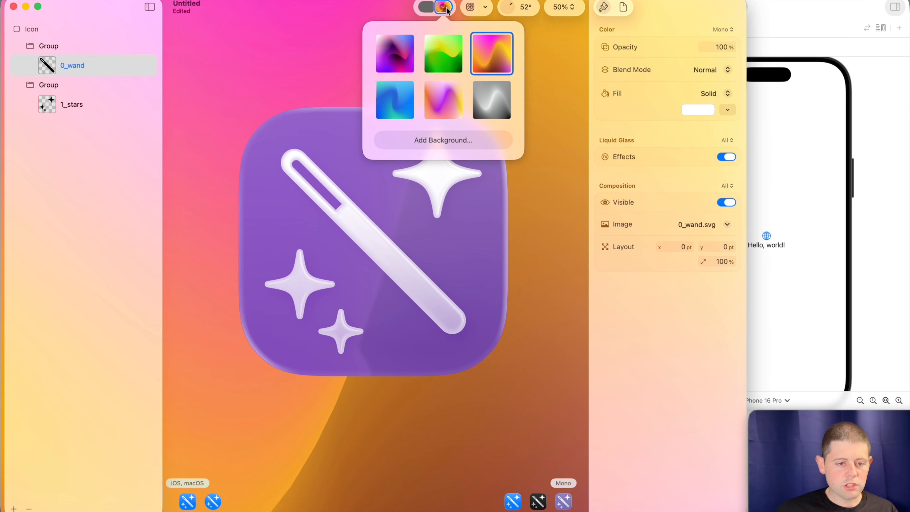
left_click(394, 97)
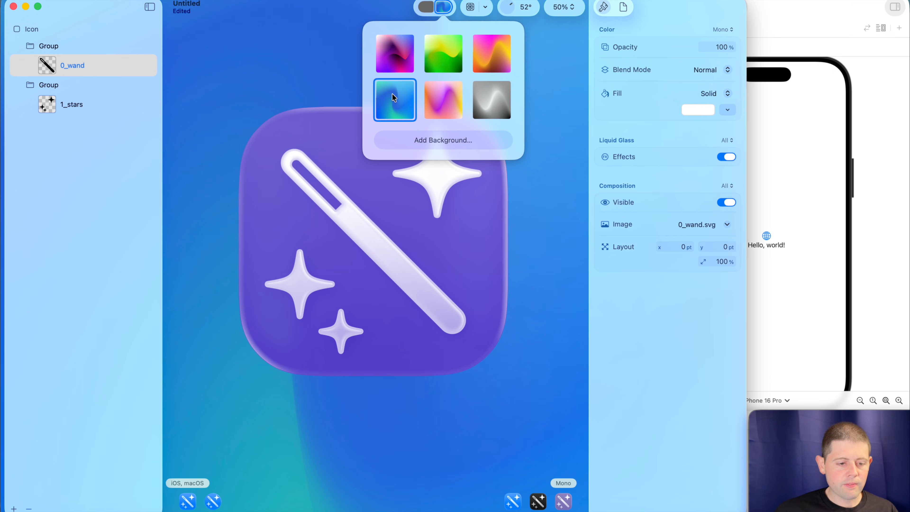
left_click(438, 104)
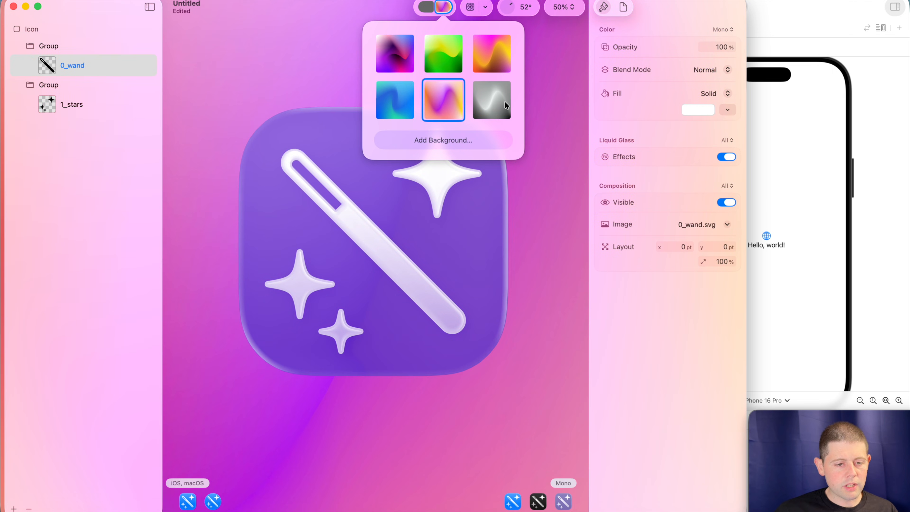
left_click(499, 98)
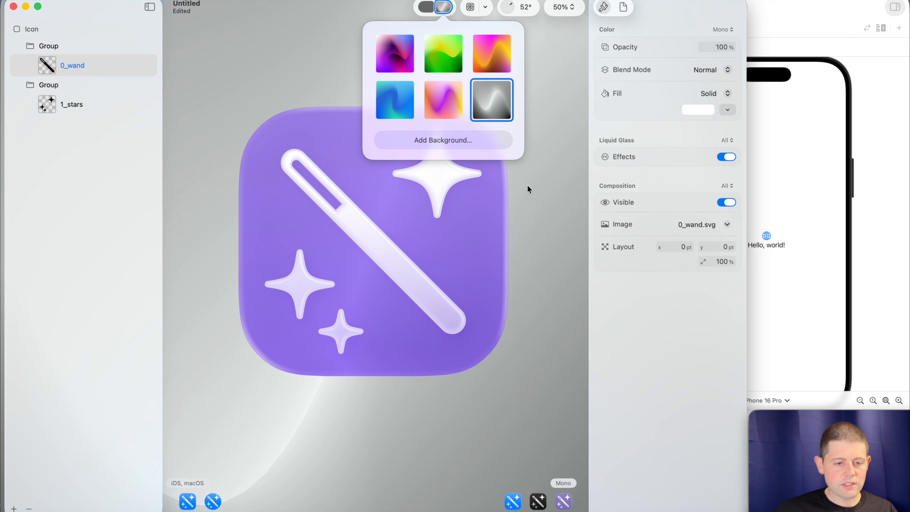
left_click(524, 199)
Turn off Tinted for the Mono appearance, view the icon in a widened window and restore the window's narrower width
left_click(563, 501)
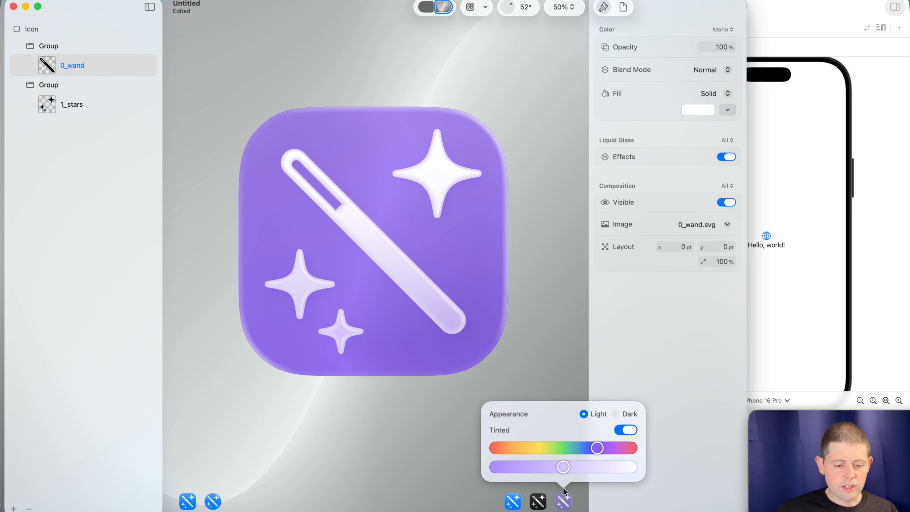
left_click(626, 430)
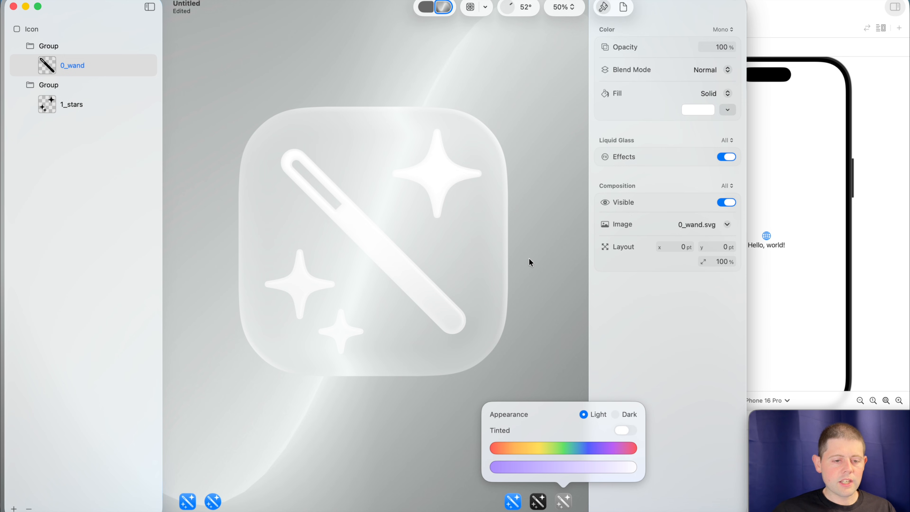
key("ctrl+alt+Return")
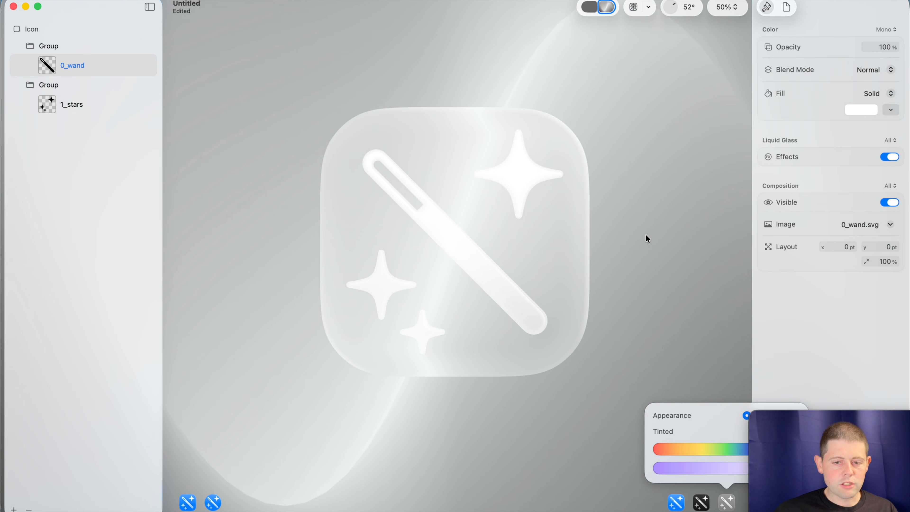
left_click_drag(903, 289, 748, 296)
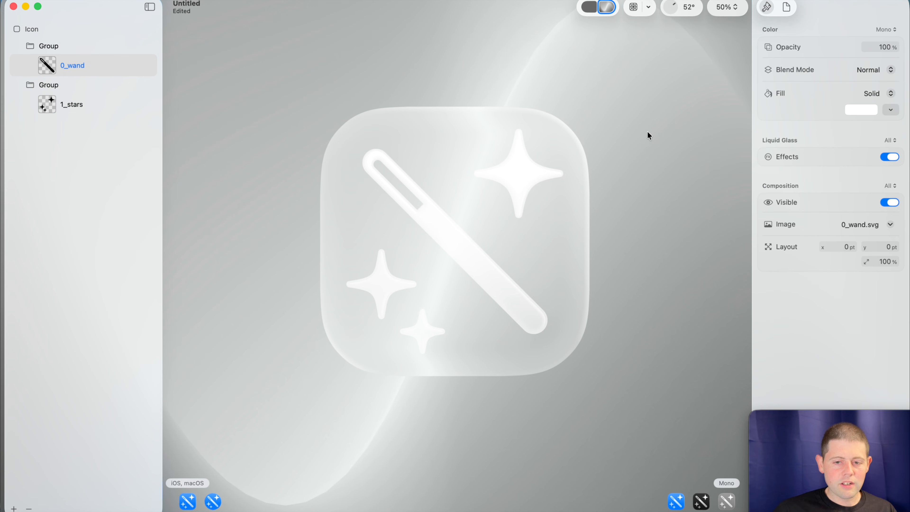
left_click_drag(907, 117, 746, 16)
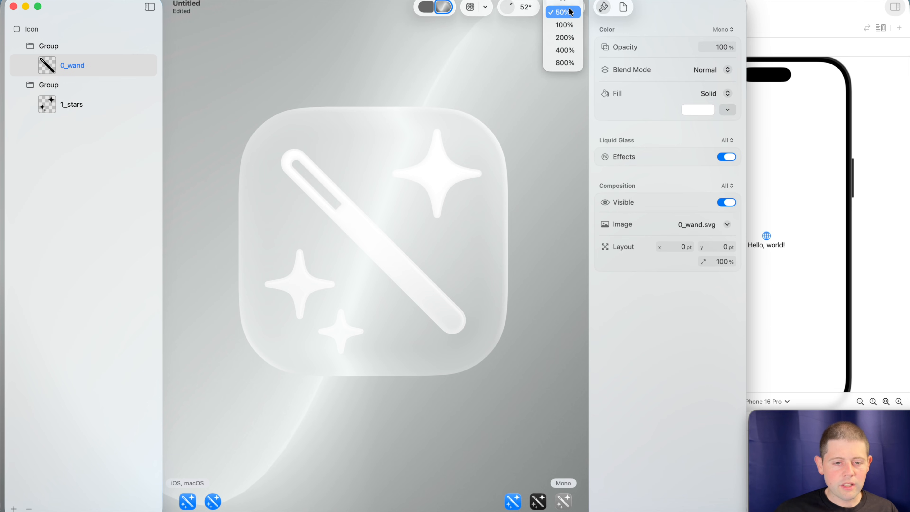
Compare the icon at 25%, 50% and 100% zoom, leaving the canvas at 25%
left_click(569, 15)
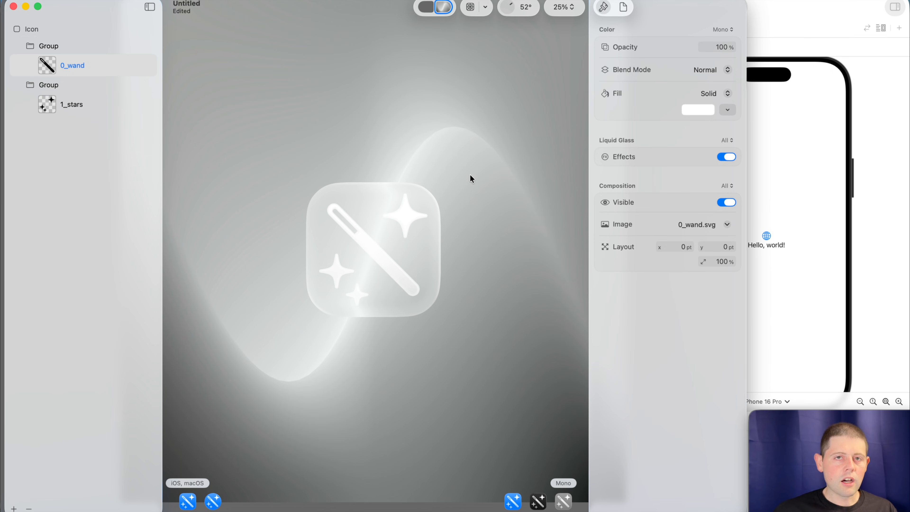
left_click(565, 13)
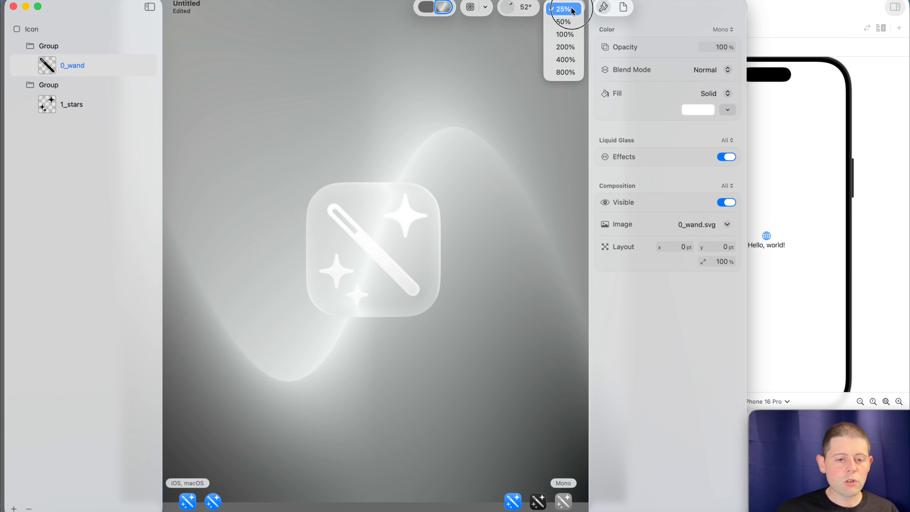
left_click(569, 21)
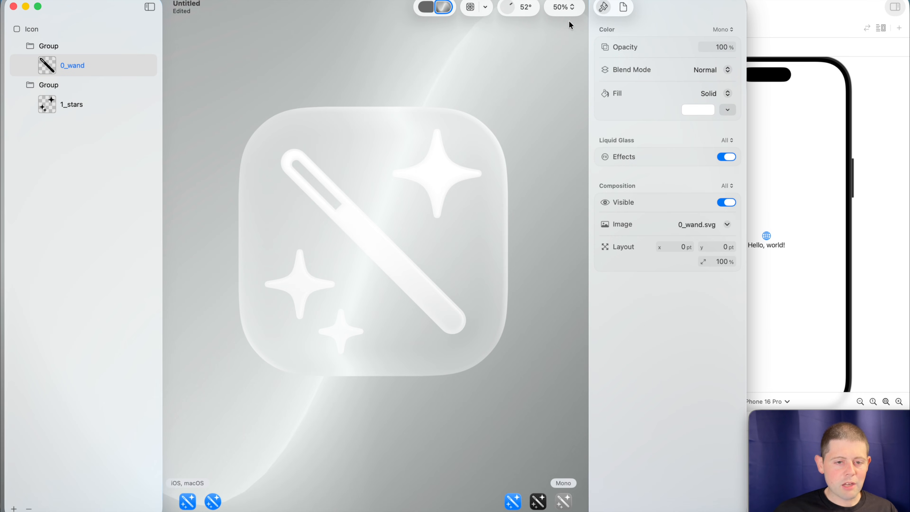
left_click(570, 13)
left_click(570, 26)
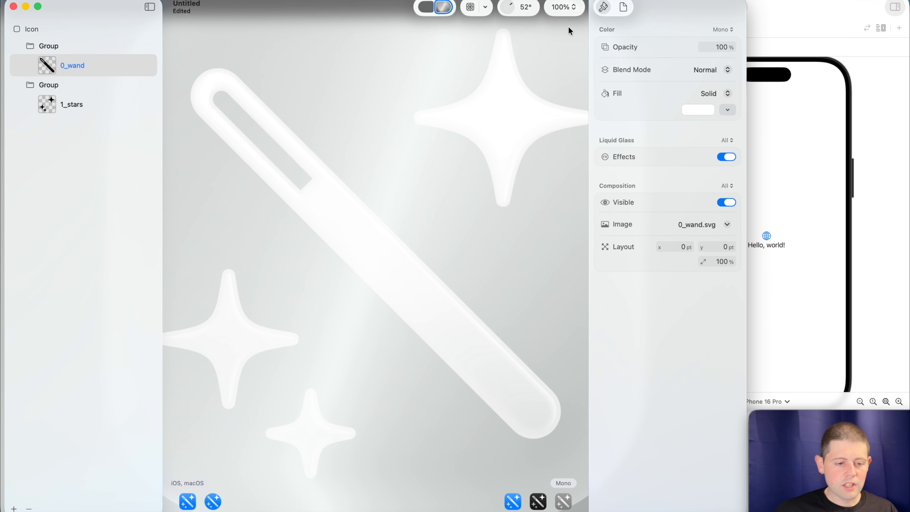
left_click(567, 13)
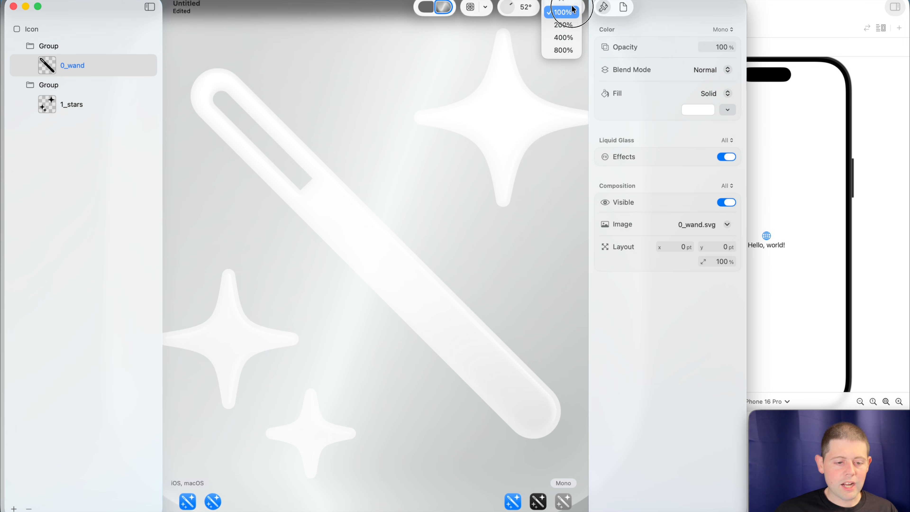
left_click(568, 11)
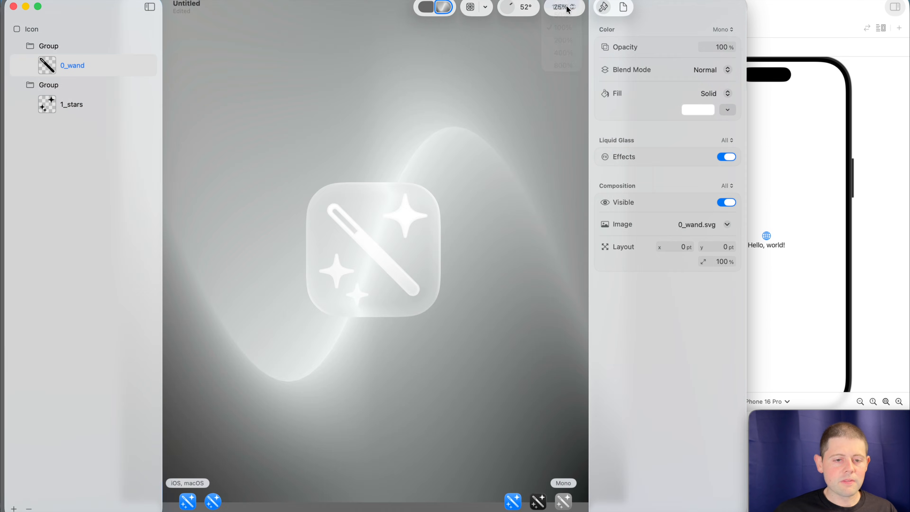
Preview the untinted Mono icon on the dark purple-pink background and leave the canvas on the blue background
left_click(435, 5)
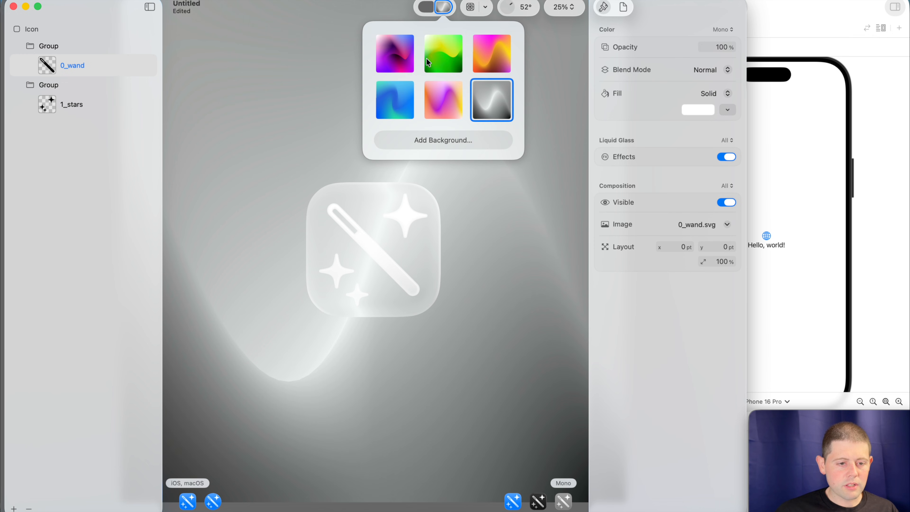
left_click(399, 53)
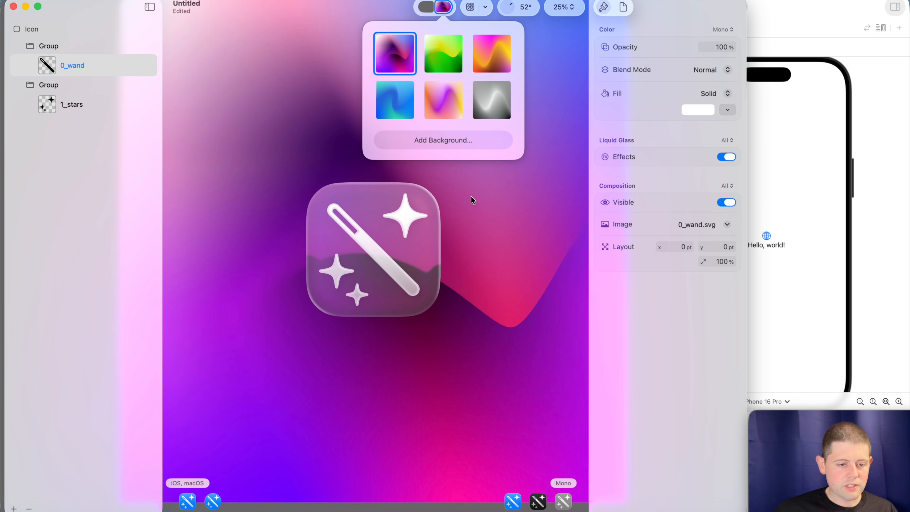
left_click(387, 91)
left_click(462, 205)
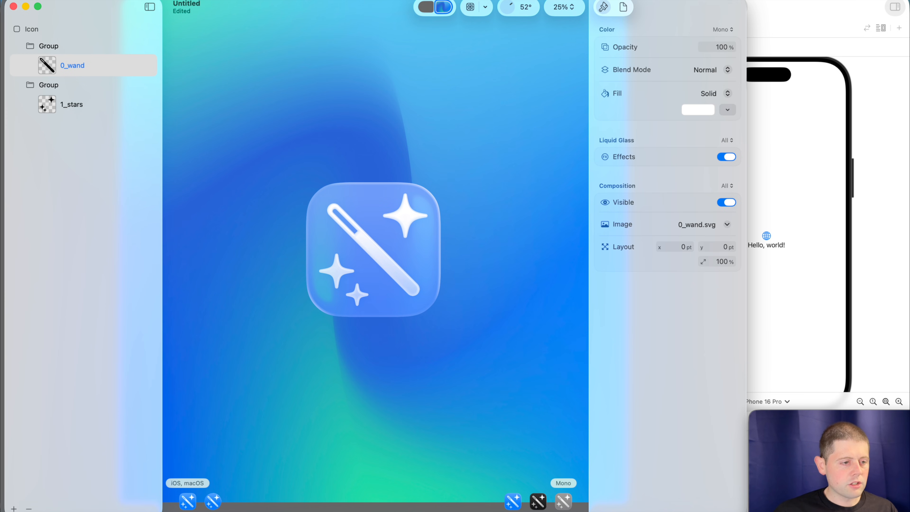
Save the icon document to the Desktop as DemoIcon
left_click(94, 0)
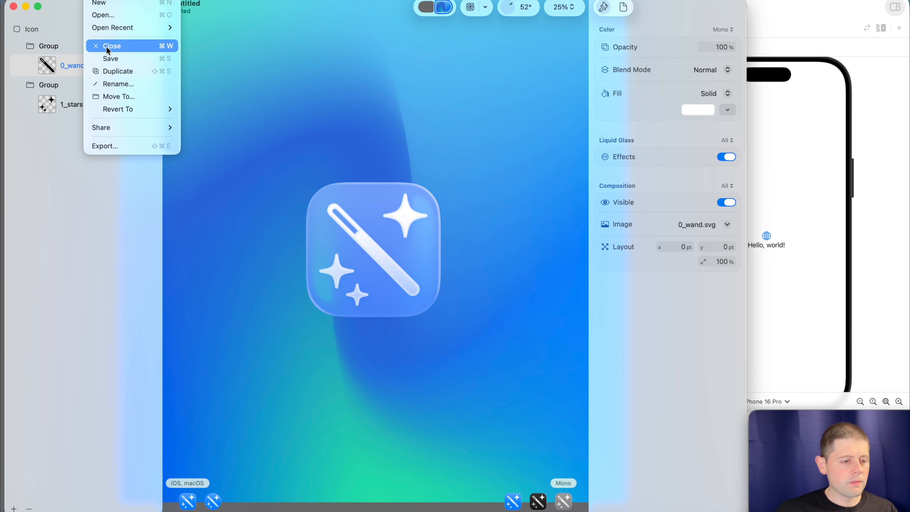
left_click(112, 58)
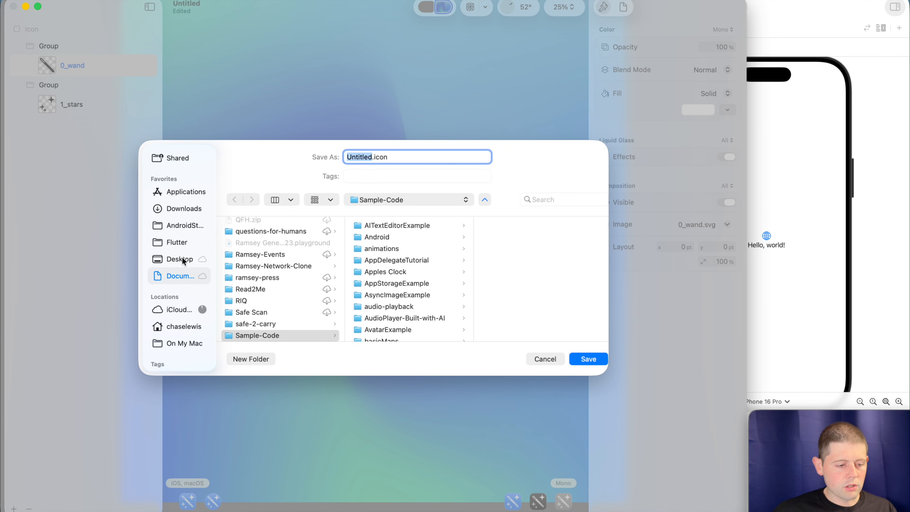
left_click(181, 259)
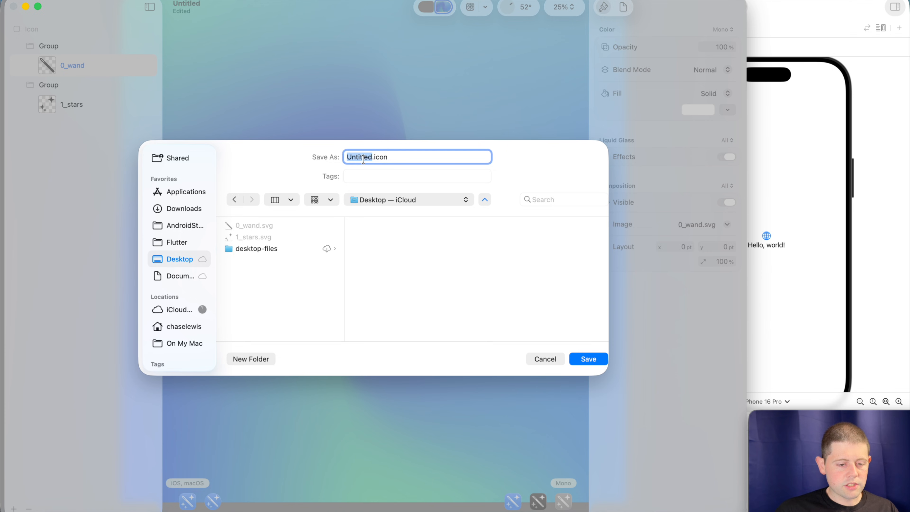
type("DemoIcon")
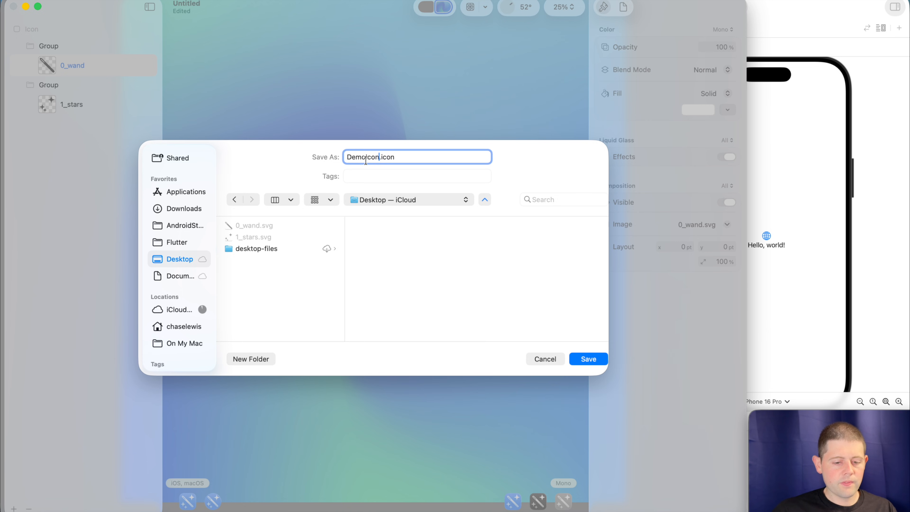
left_click(583, 360)
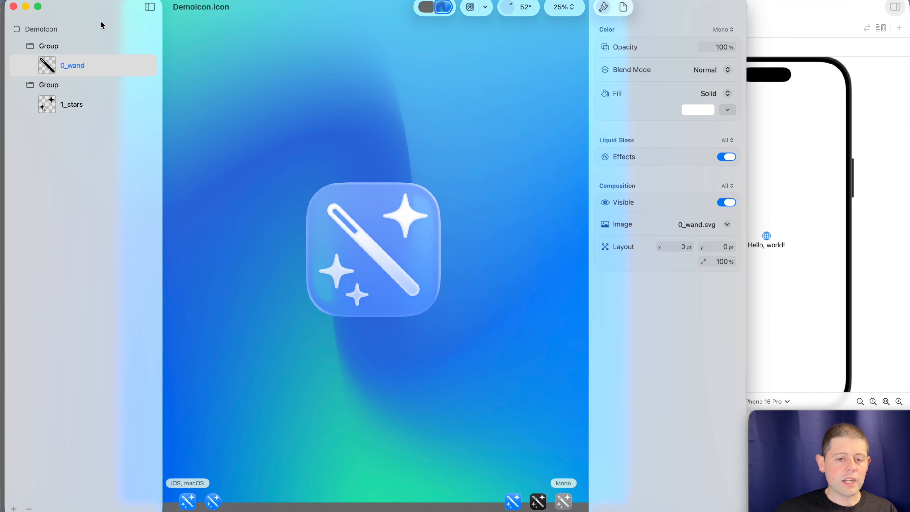
Review the icon's export options for rendition, size and all variants, and close them without exporting
left_click(96, 1)
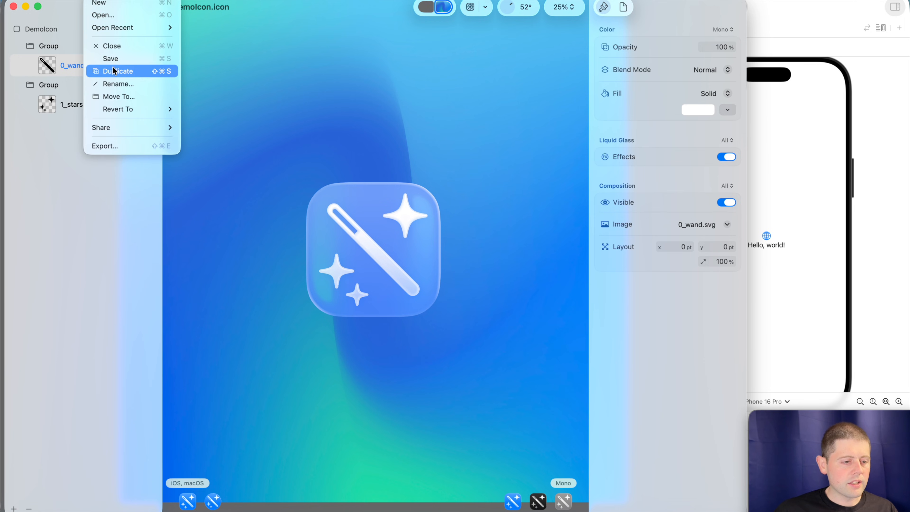
left_click(132, 145)
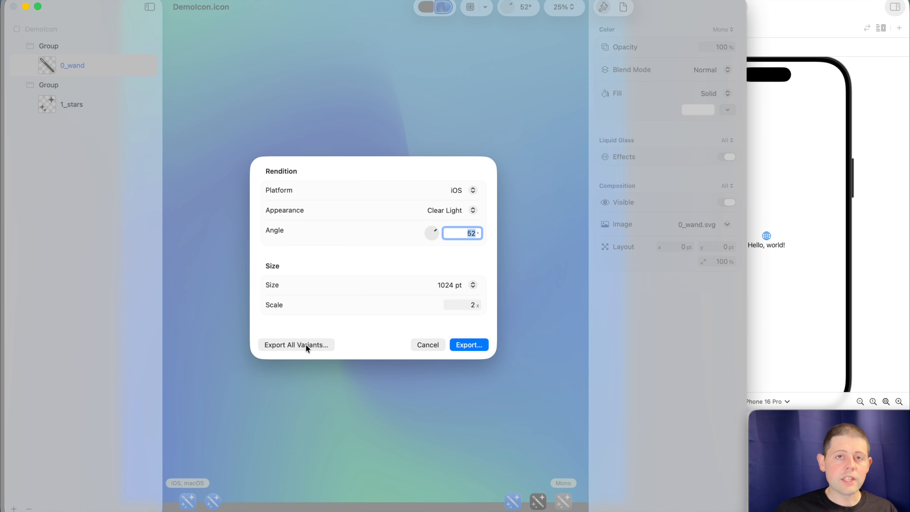
left_click(424, 345)
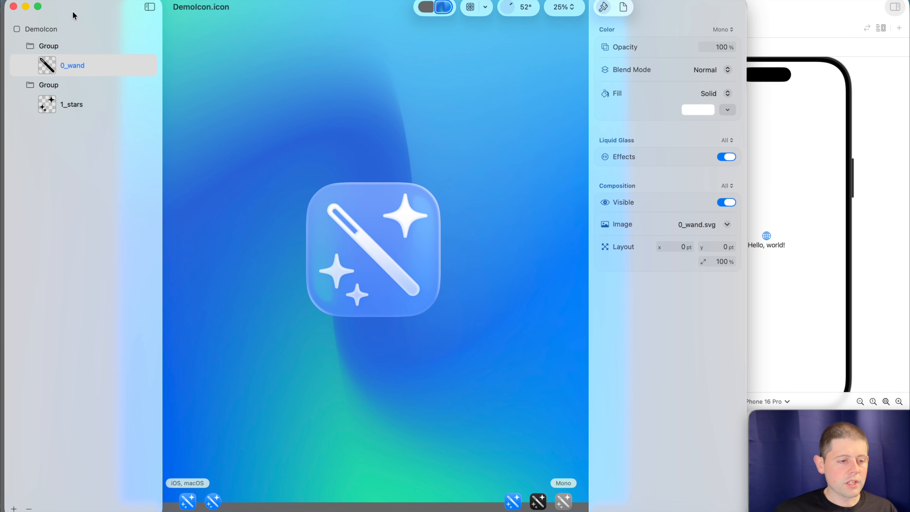
Minimize Icon Composer and add DemoIcon.icon from the Desktop to the DemoIconComposer group in Xcode, copying it into the DemoIconComposer target
left_click(26, 7)
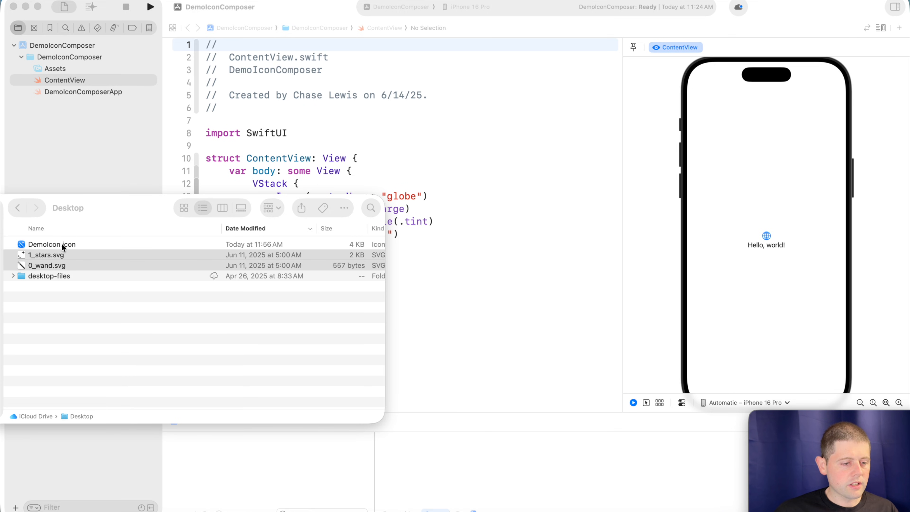
left_click_drag(61, 244, 90, 149)
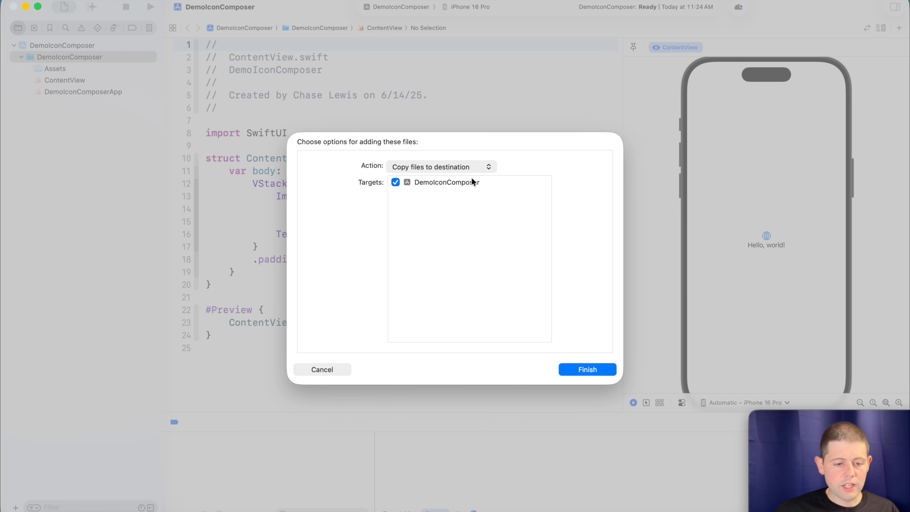
left_click(588, 367)
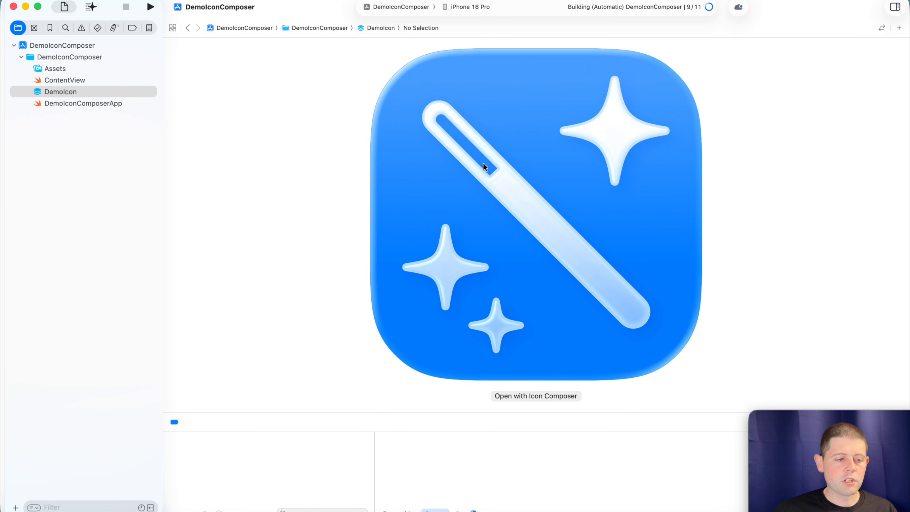
Check the project's DemoIcon file in Icon Composer, close it again and run the project from Xcode
left_click(539, 395)
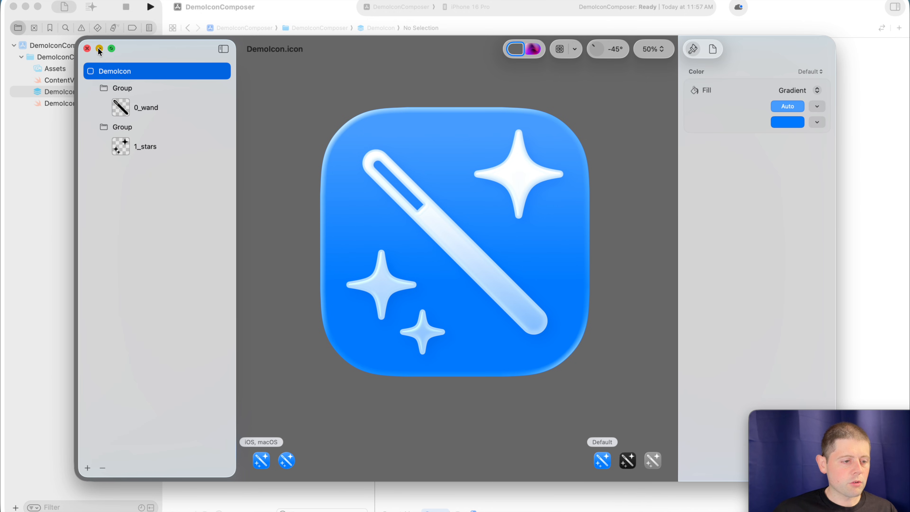
left_click(86, 49)
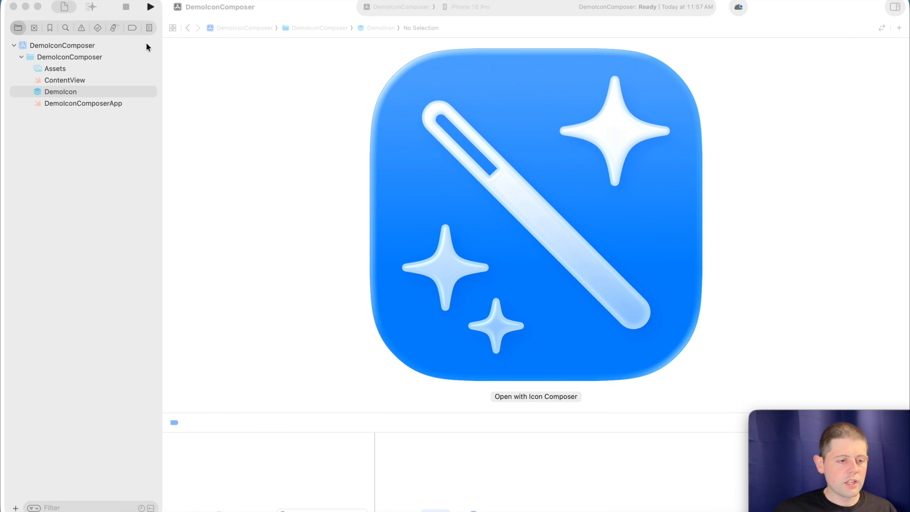
left_click(150, 7)
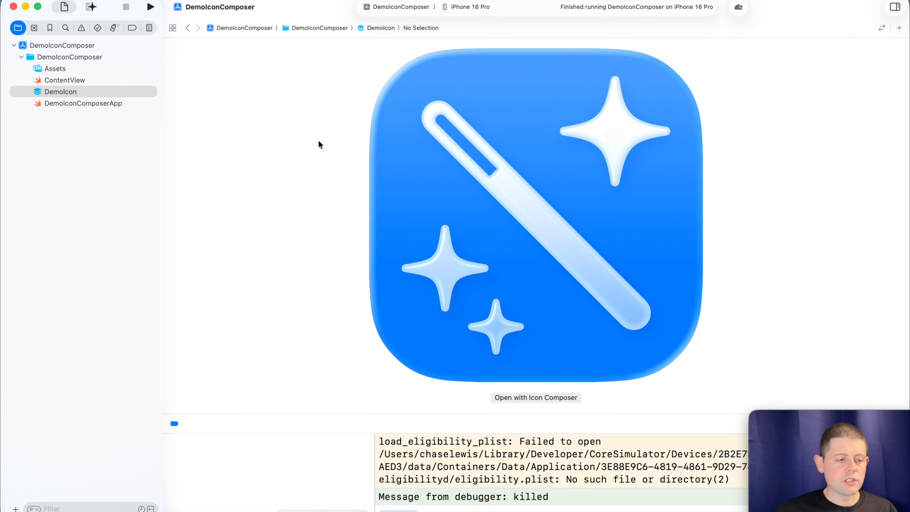
Examine the App Icon setting of the DemoIconComposer target and check the exact name of the DemoIcon file
left_click(75, 45)
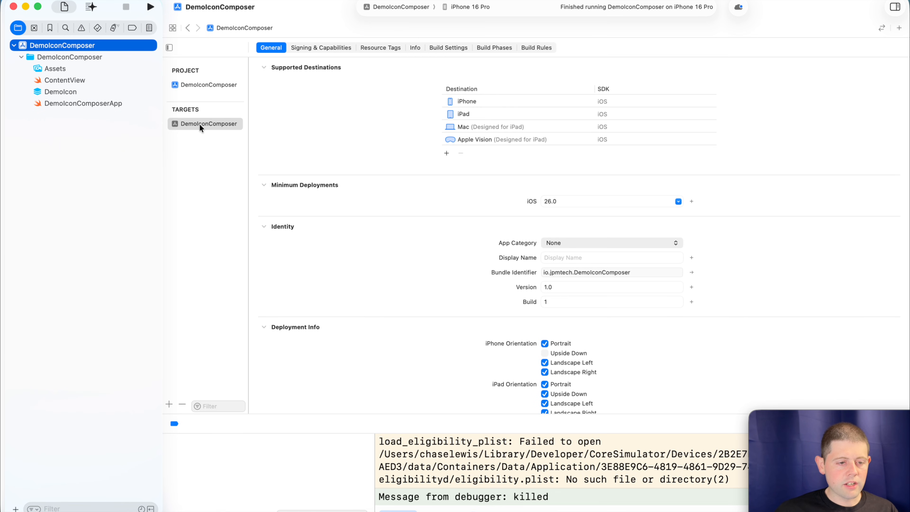
scroll(360, 208, "down", 10)
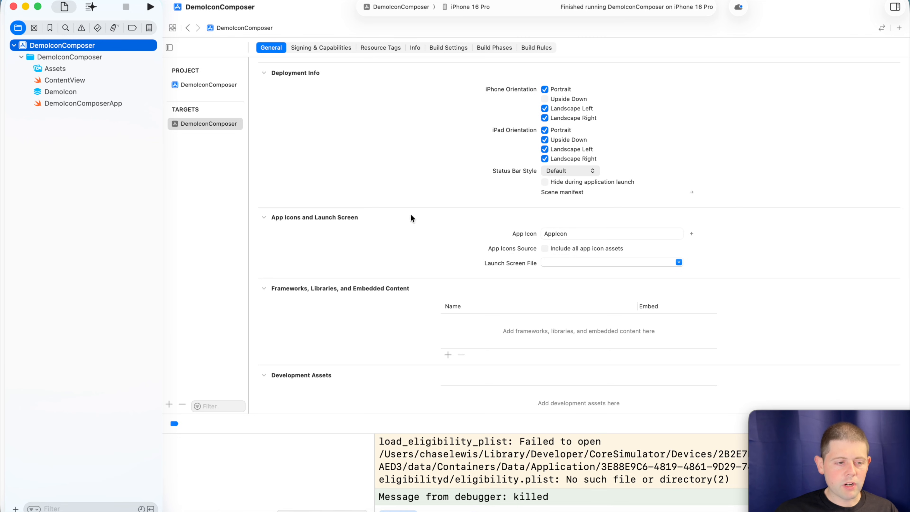
left_click(64, 92)
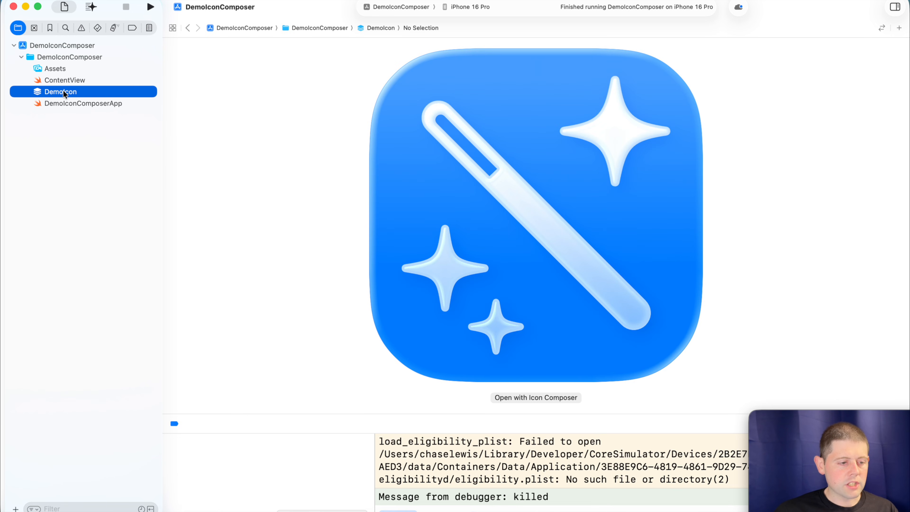
left_click(63, 92)
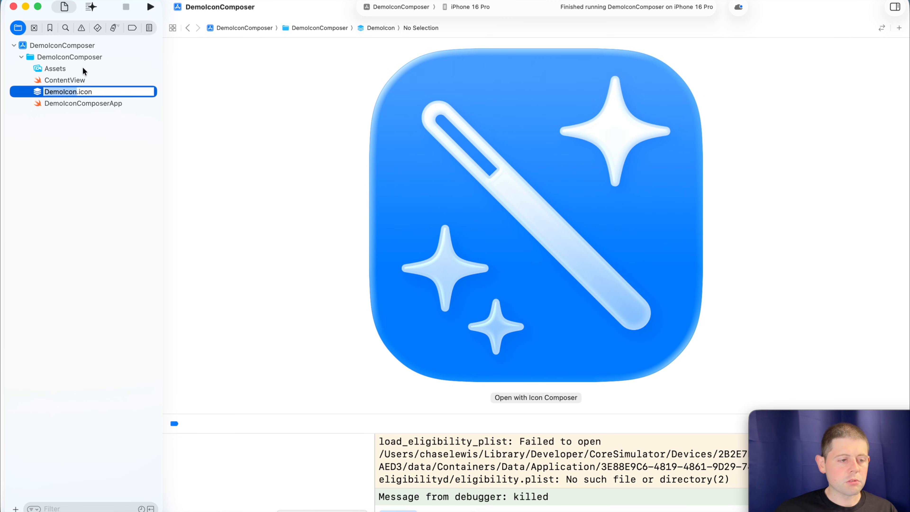
key("Return")
Set the DemoIconComposer target's App Icon to DemoIcon and run the app in the iPhone 16 Pro simulator
left_click(77, 43)
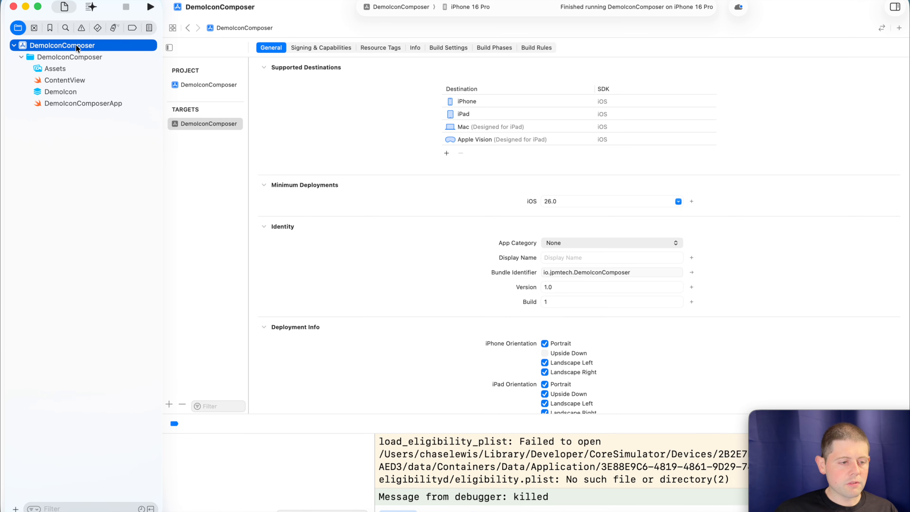
scroll(423, 316, "down", 5)
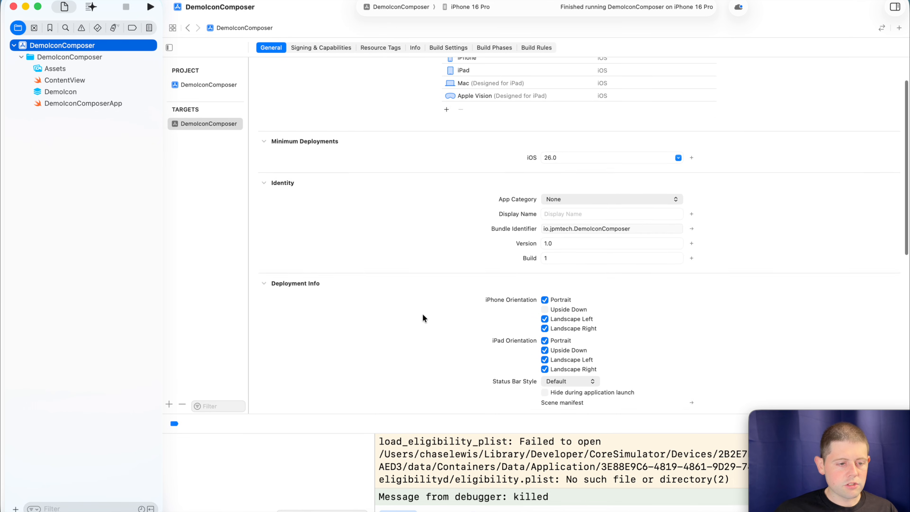
scroll(422, 318, "down", 5)
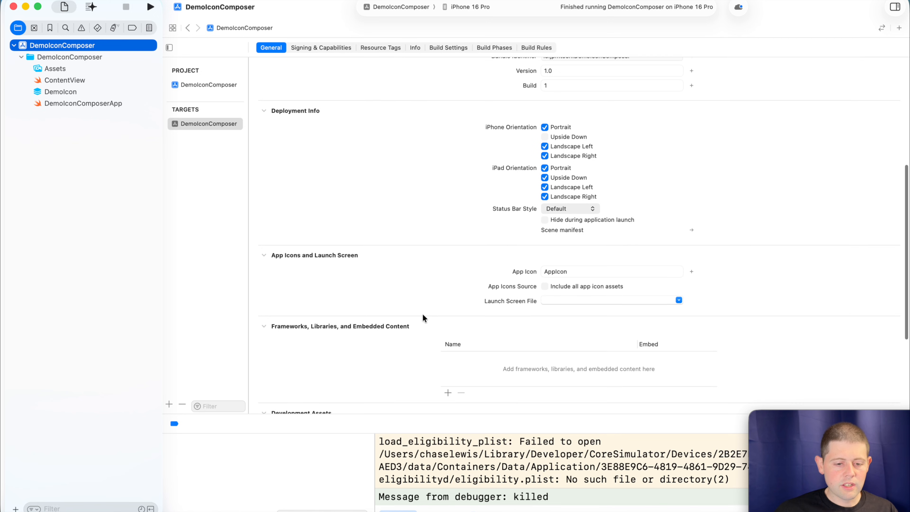
left_click(570, 270)
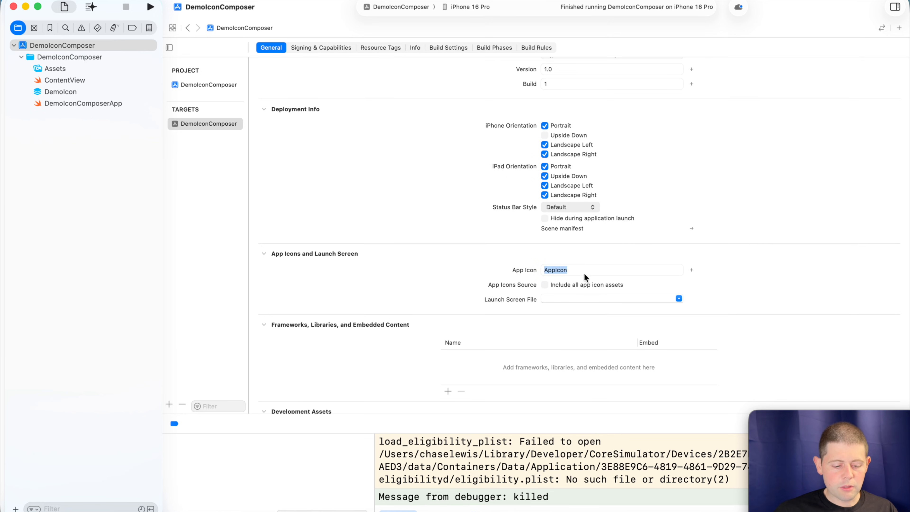
type("DemoIcon")
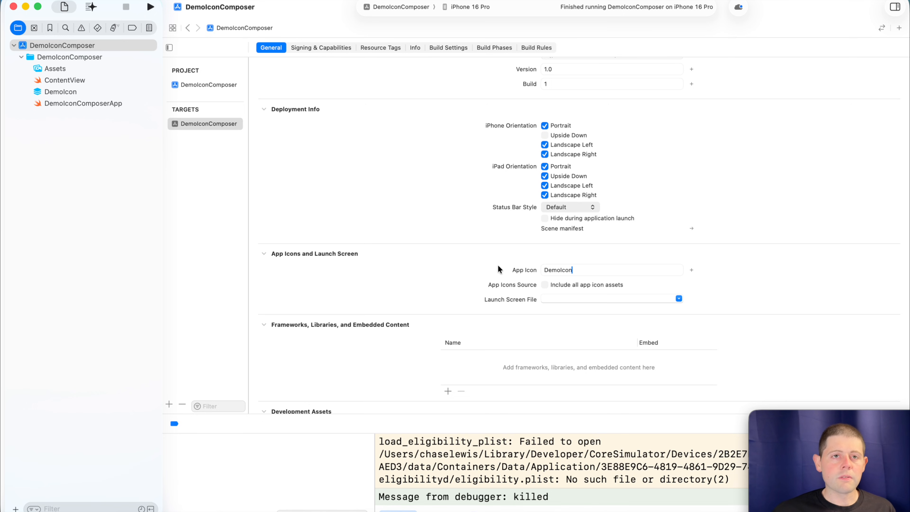
left_click(149, 8)
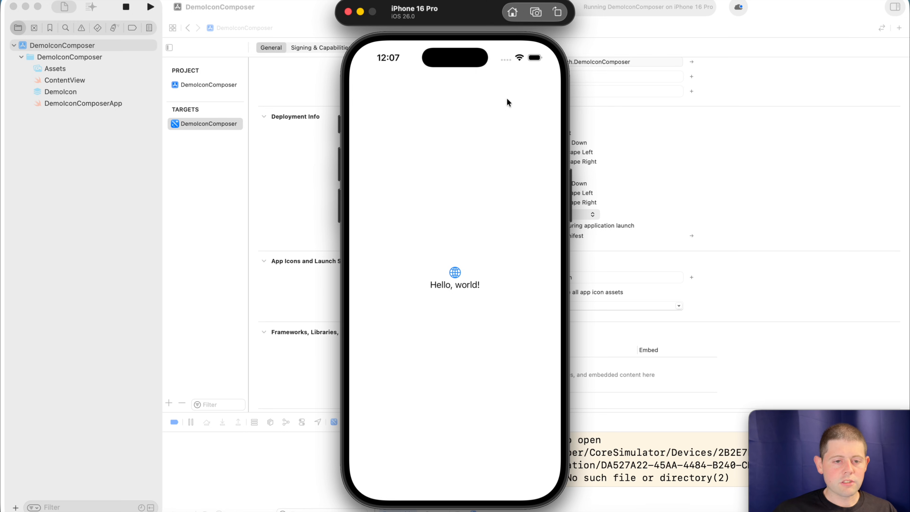
Go to the simulator's home screen and preview its icons in the Dark appearance set to Always
left_click(512, 12)
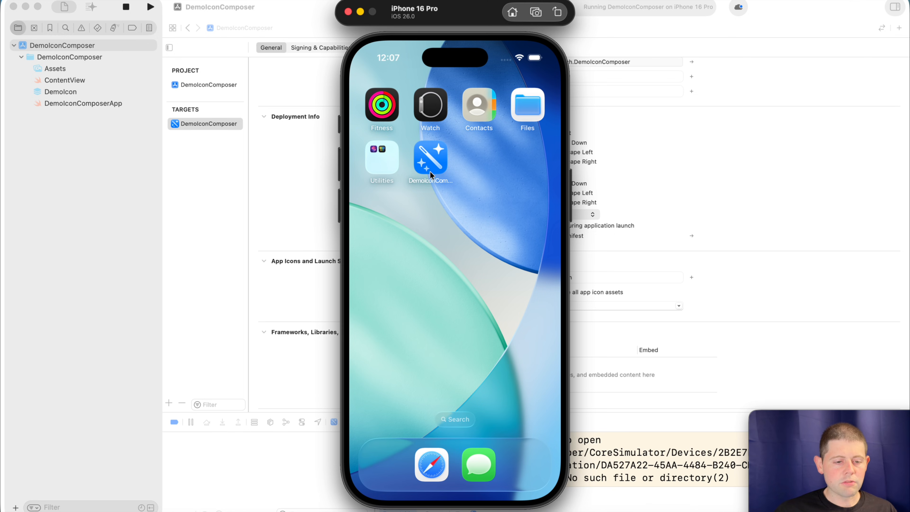
left_click(477, 203)
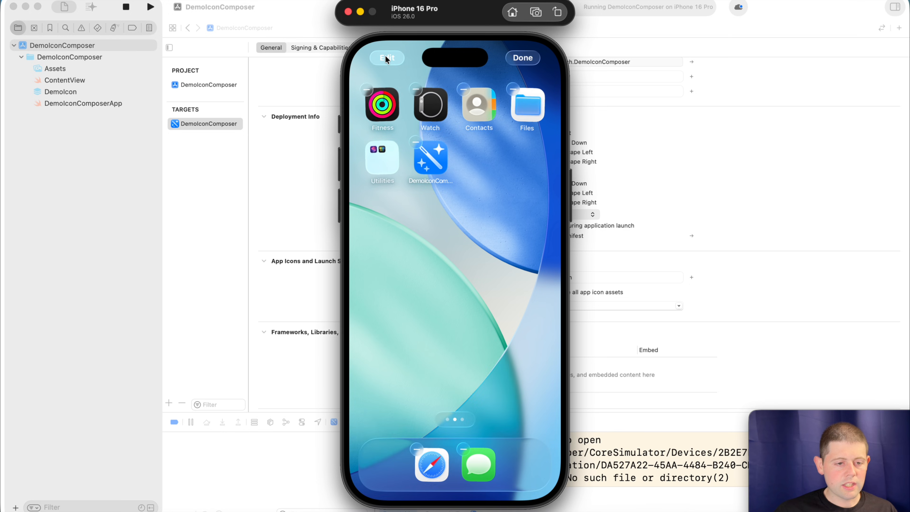
left_click(385, 56)
left_click(412, 107)
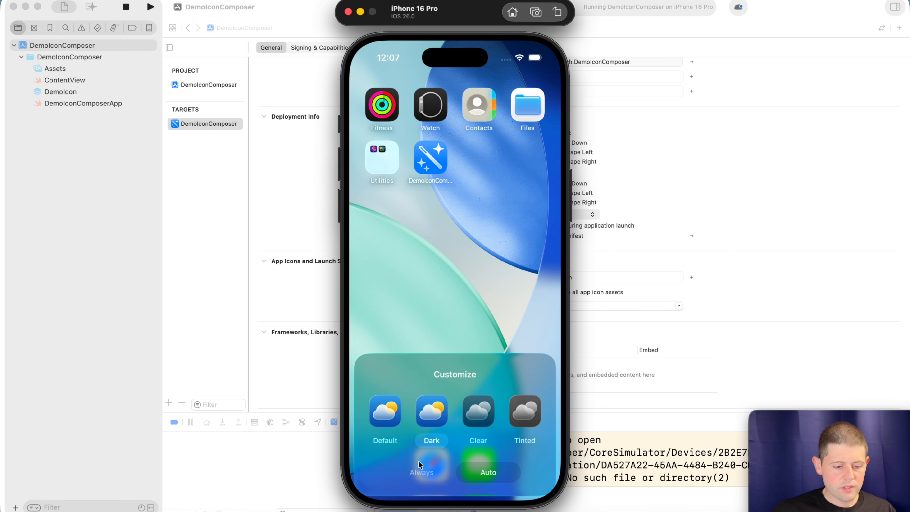
left_click(419, 471)
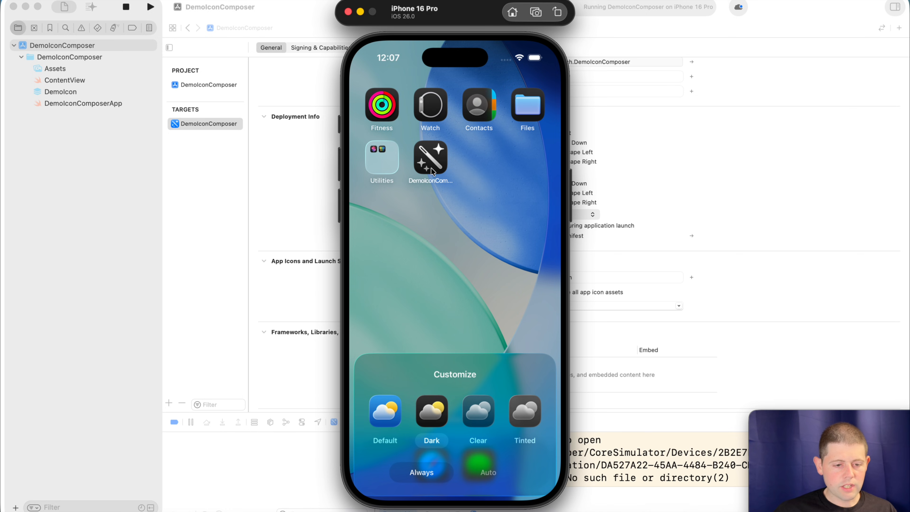
Preview the home screen icons as Tinted with an orange-red hue lightened almost to white in Light mode, and close the customization
left_click(520, 405)
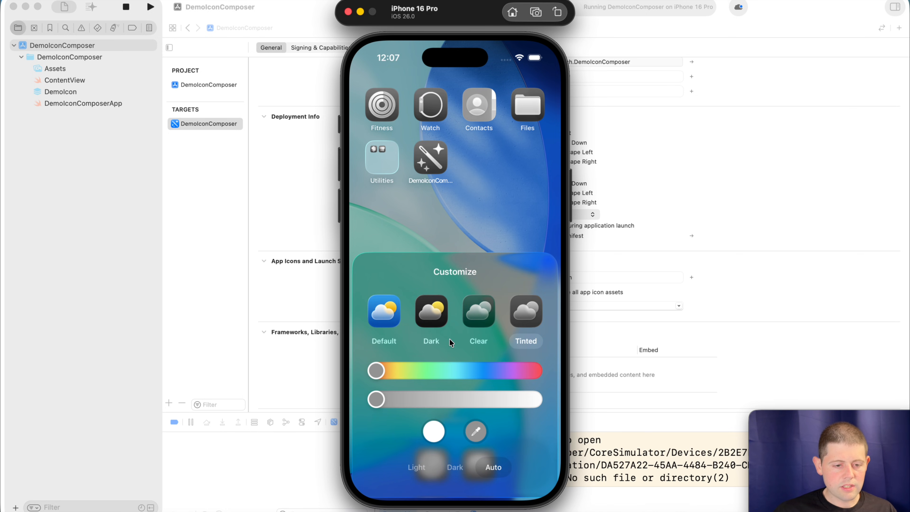
left_click_drag(379, 371, 387, 368)
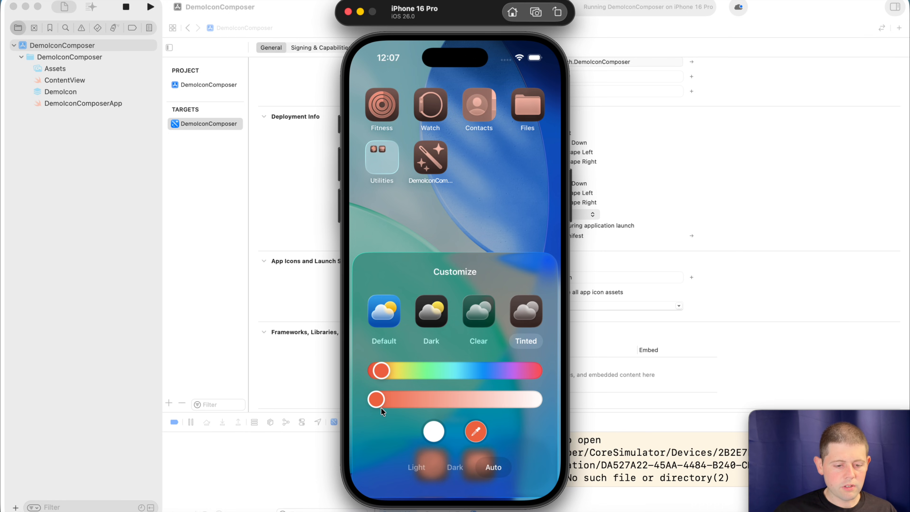
left_click_drag(378, 405, 535, 400)
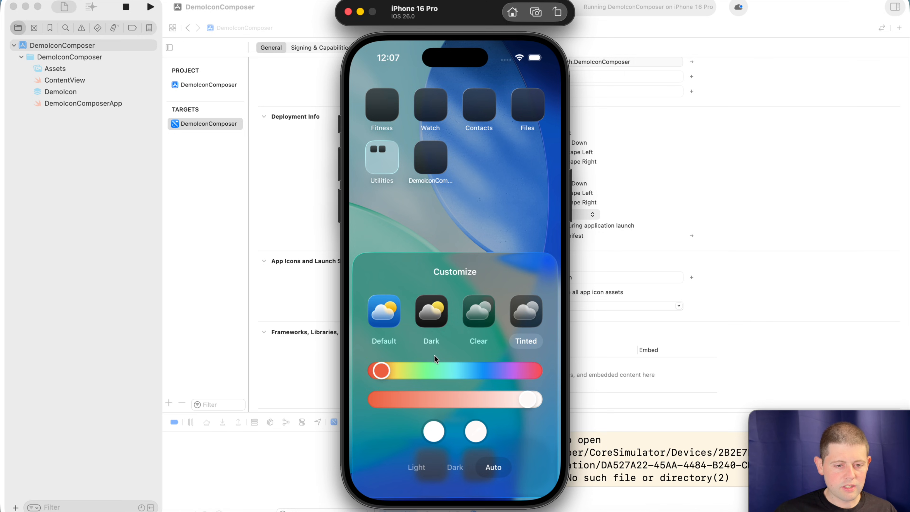
left_click(416, 467)
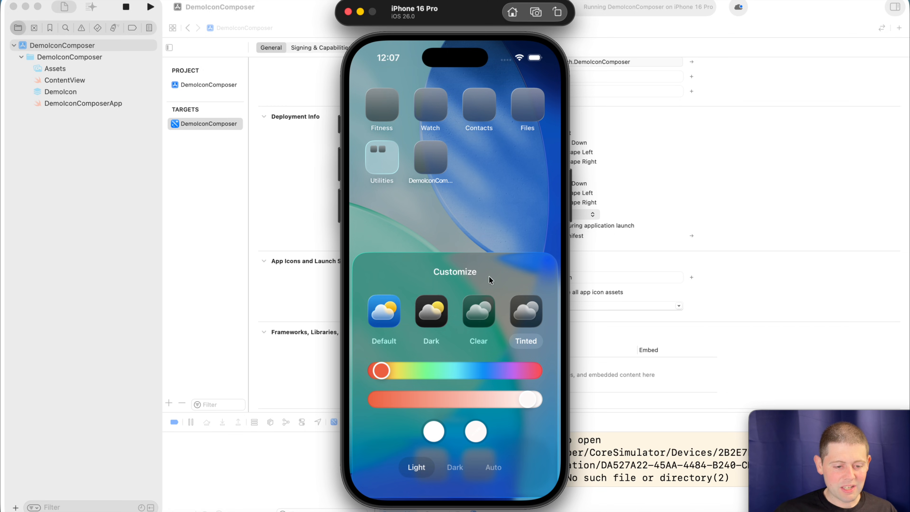
left_click(509, 223)
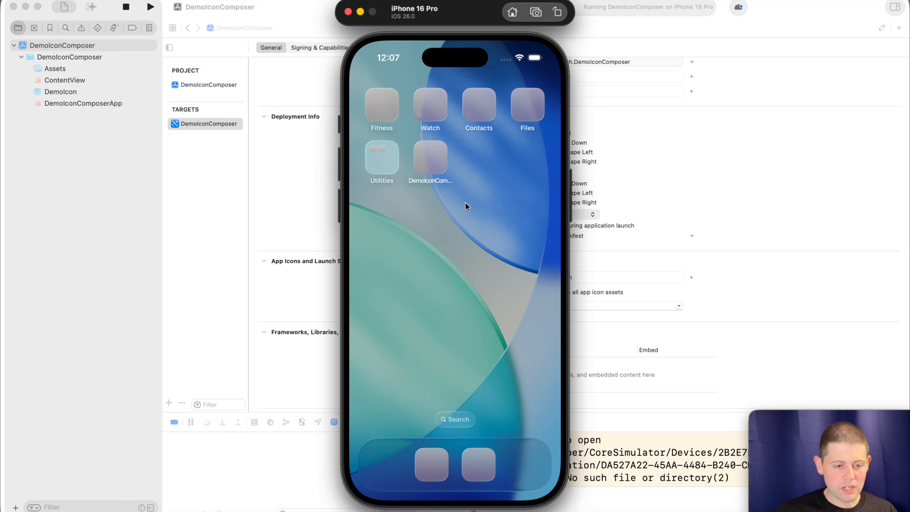
Reopen the home screen customization and set the icons to the Clear appearance in Light mode
left_click_drag(441, 207, 440, 207)
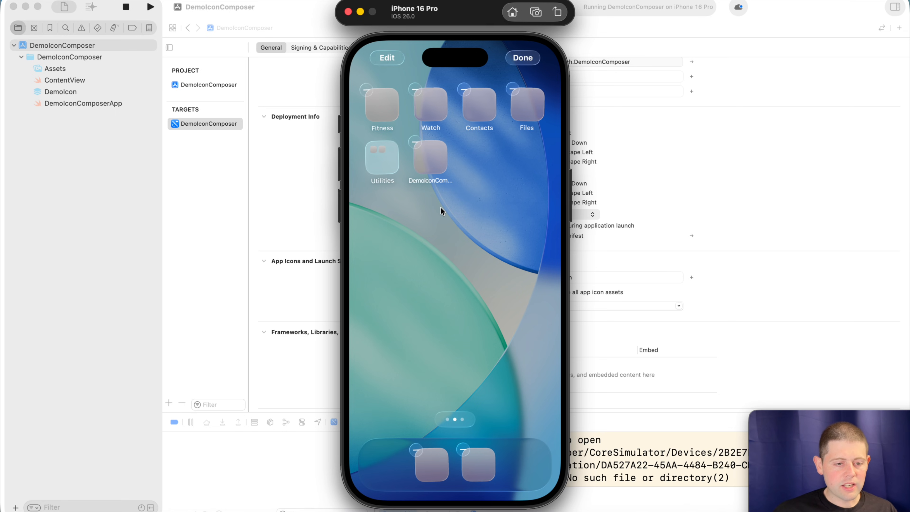
left_click(380, 55)
left_click(414, 104)
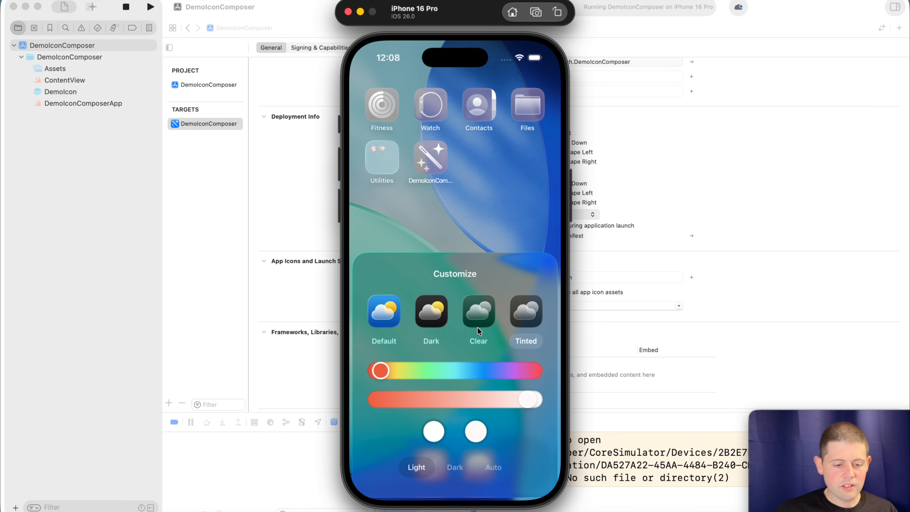
left_click(477, 308)
left_click(418, 472)
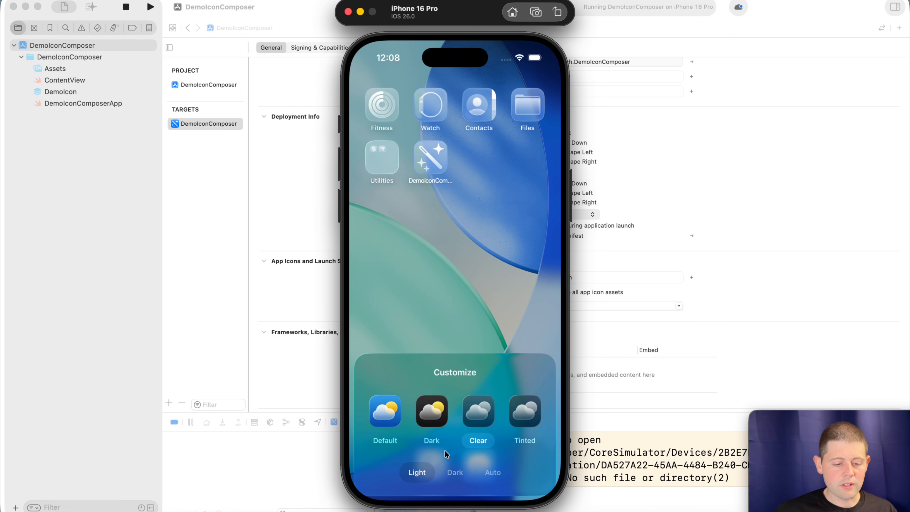
Compare the Clear icons in Dark mode, return them to Light and close the customization
left_click(454, 473)
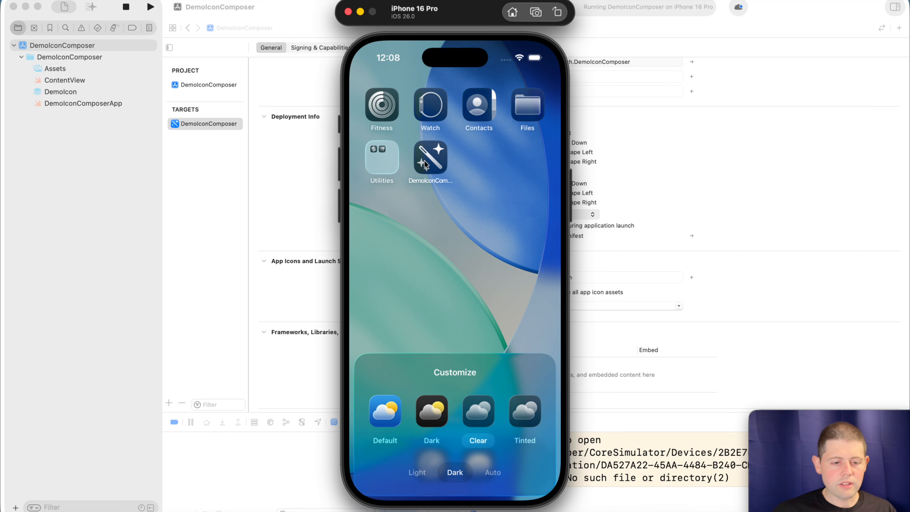
left_click(417, 472)
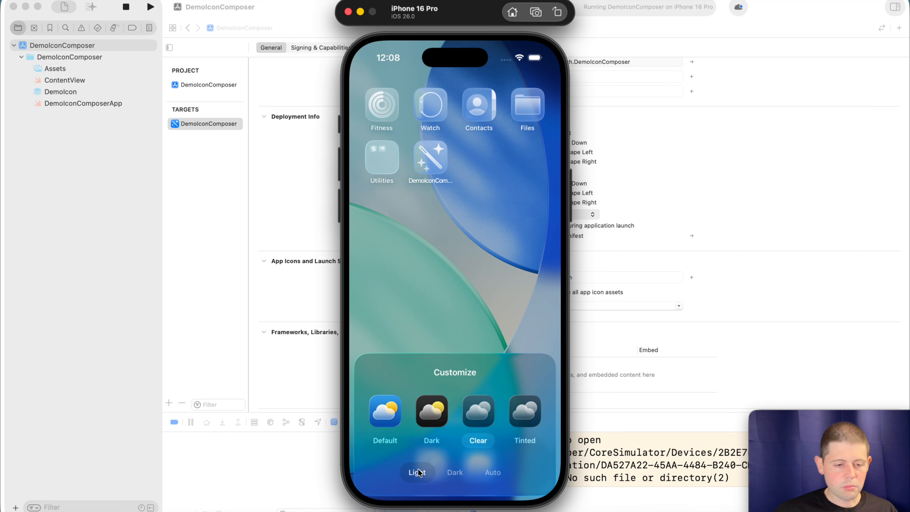
left_click(454, 263)
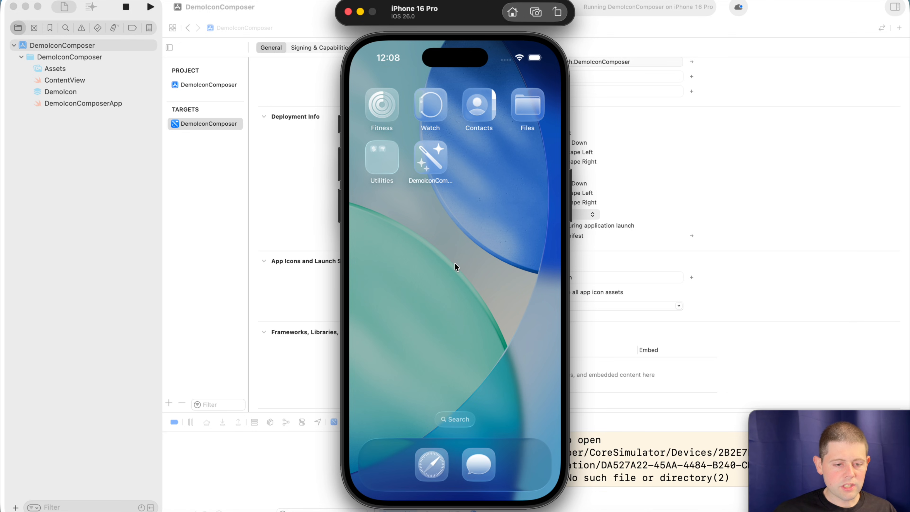